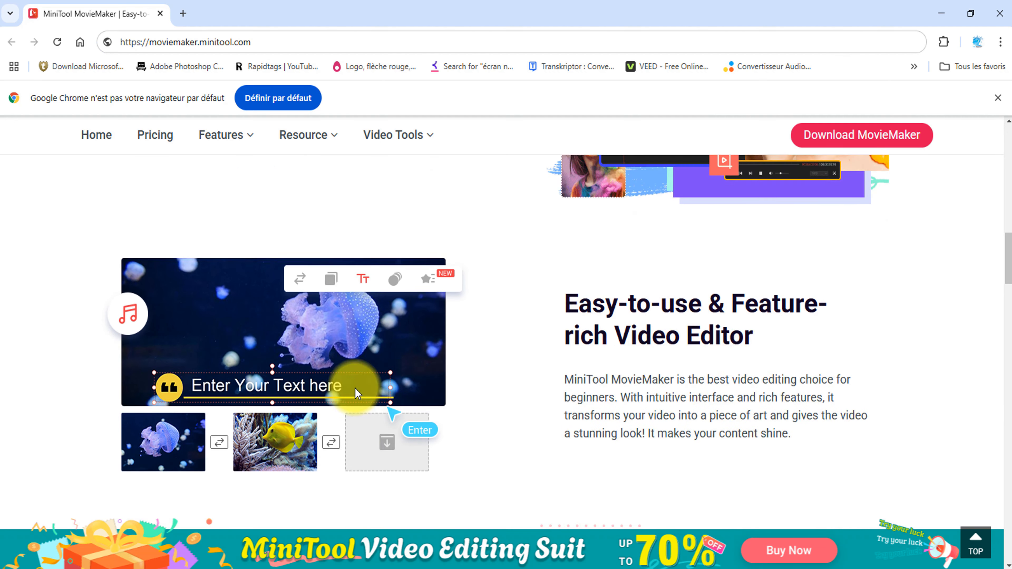
# Look over the feature sections and the free download offer on the MiniTool MovieMaker website.
pyautogui.scroll(15, 354, 388)
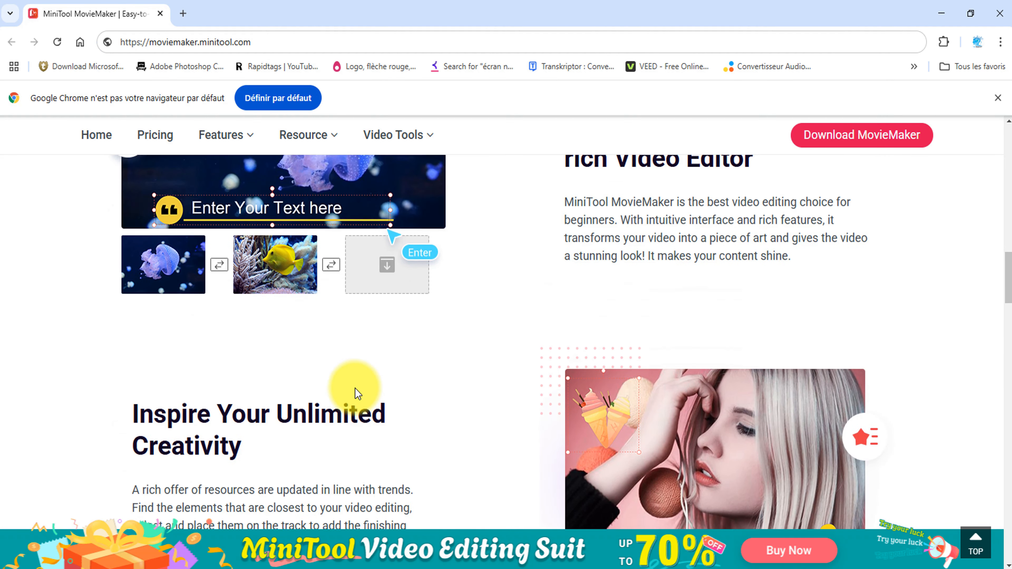
pyautogui.scroll(-5, 355, 388)
pyautogui.scroll(-15, 354, 388)
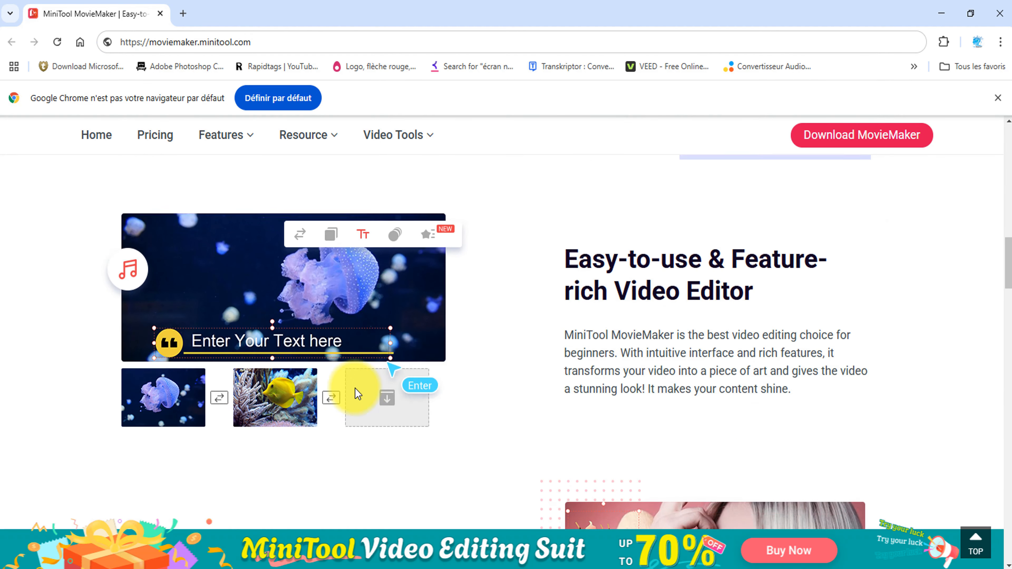
pyautogui.scroll(2, 354, 388)
pyautogui.scroll(20, 355, 388)
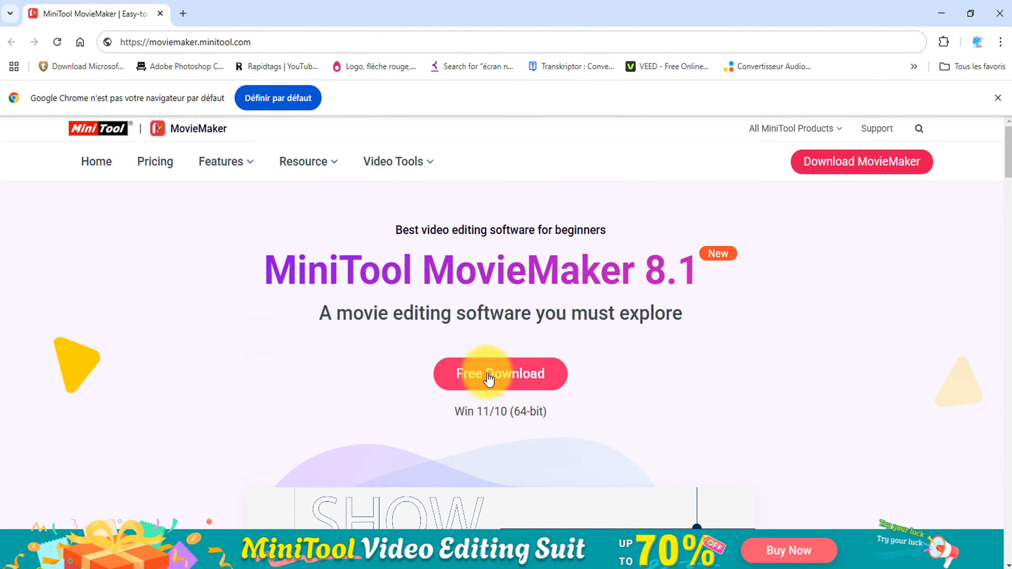
pyautogui.scroll(-5, 335, 394)
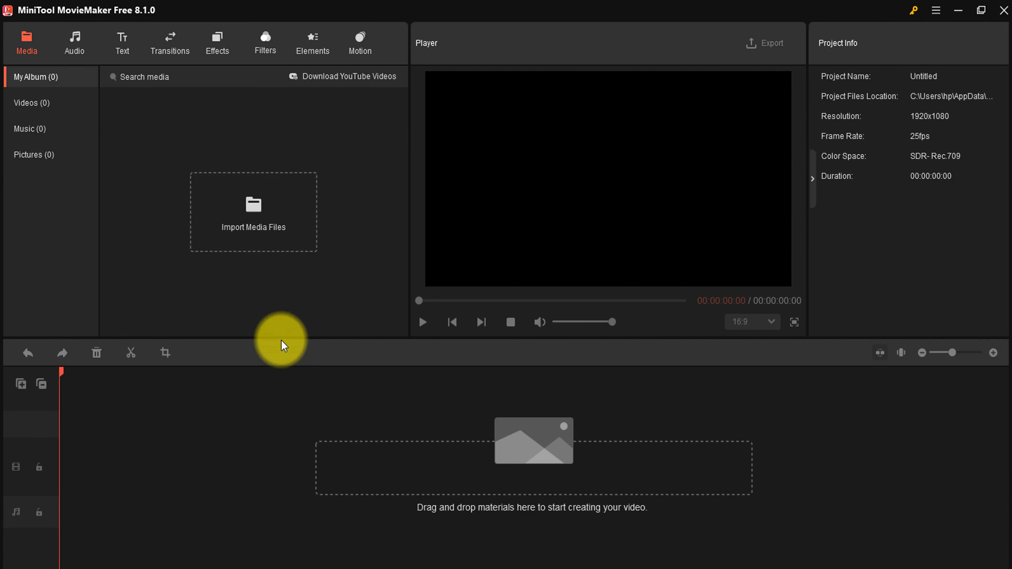
pyautogui.click(254, 213)
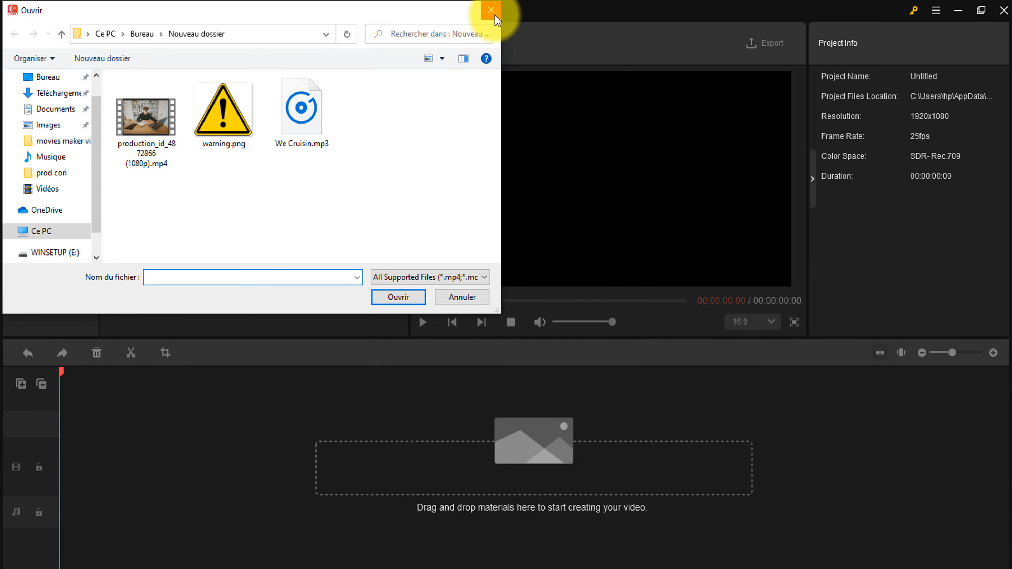
pyautogui.click(495, 16)
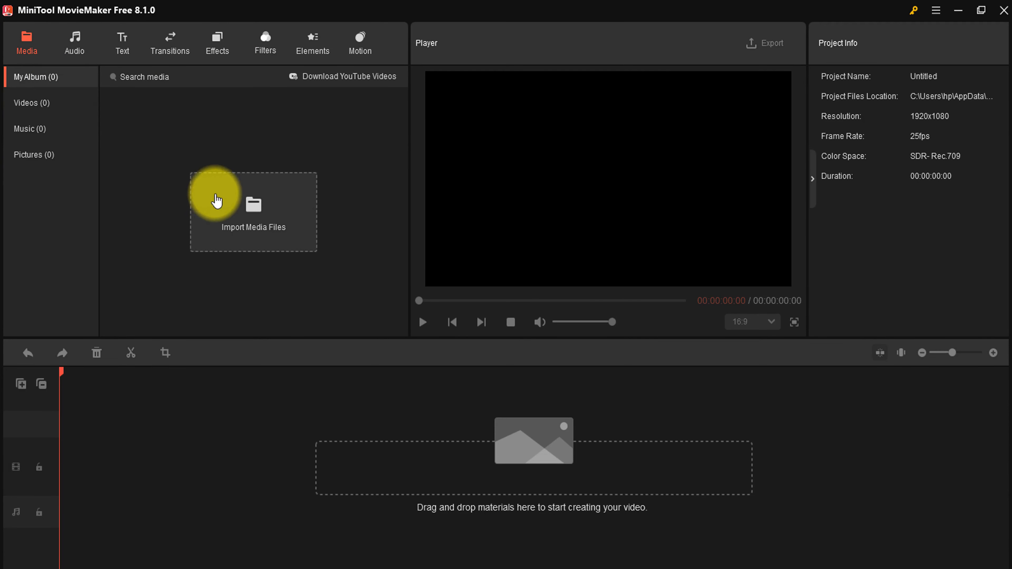
pyautogui.click(253, 194)
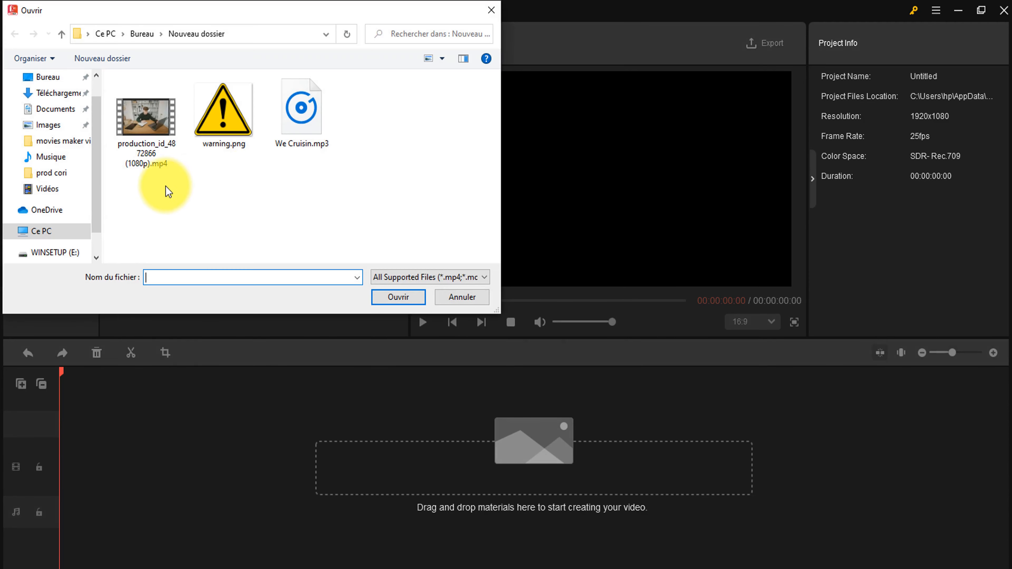
pyautogui.moveTo(134, 190); pyautogui.dragTo(285, 121)
pyautogui.click(392, 298)
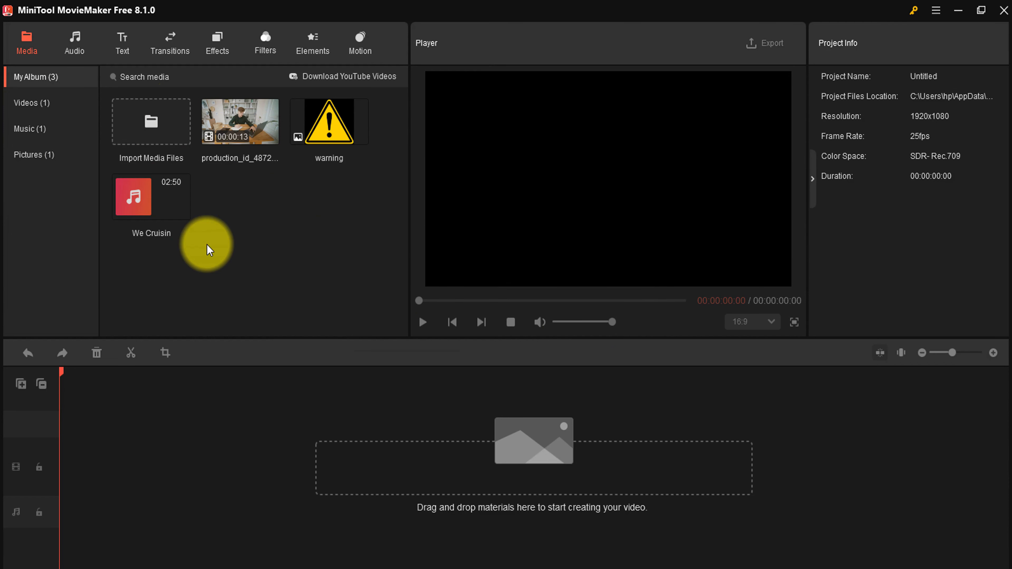
# Look through the built-in music library, from the Trending tracks to the Romantic ones and back.
pyautogui.click(76, 50)
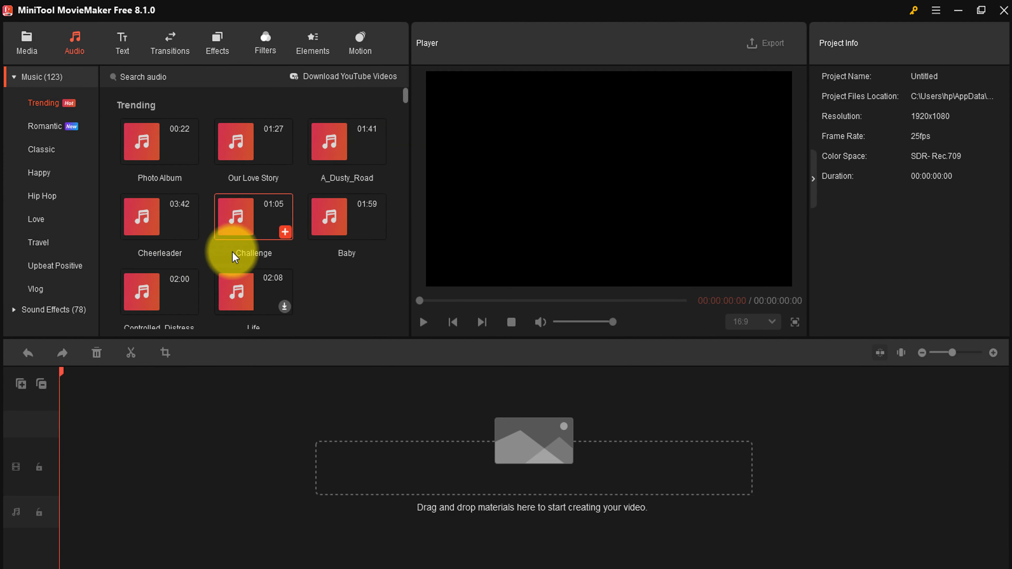
pyautogui.scroll(-8, 234, 251)
pyautogui.scroll(-2, 237, 257)
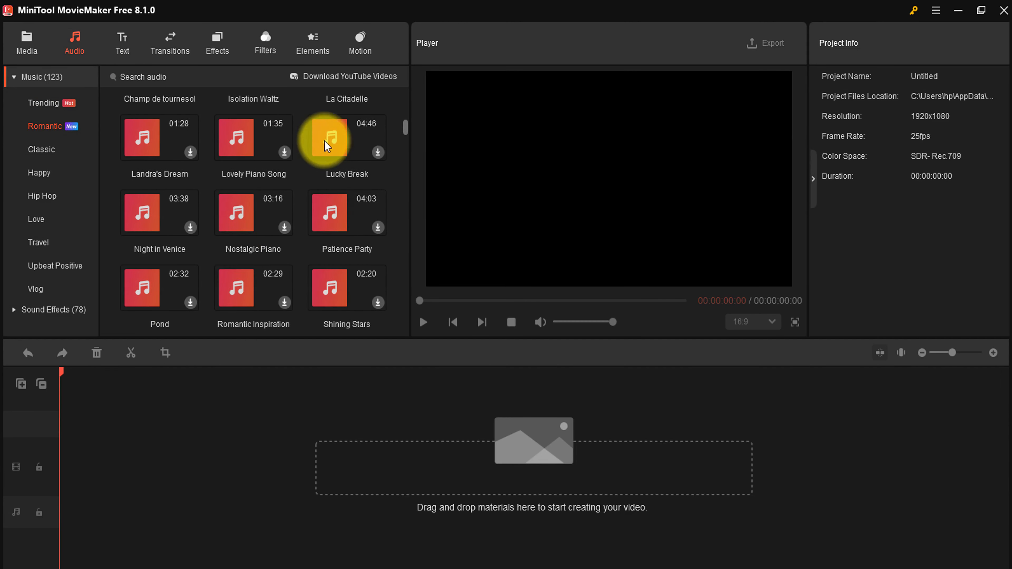
pyautogui.scroll(2, 196, 185)
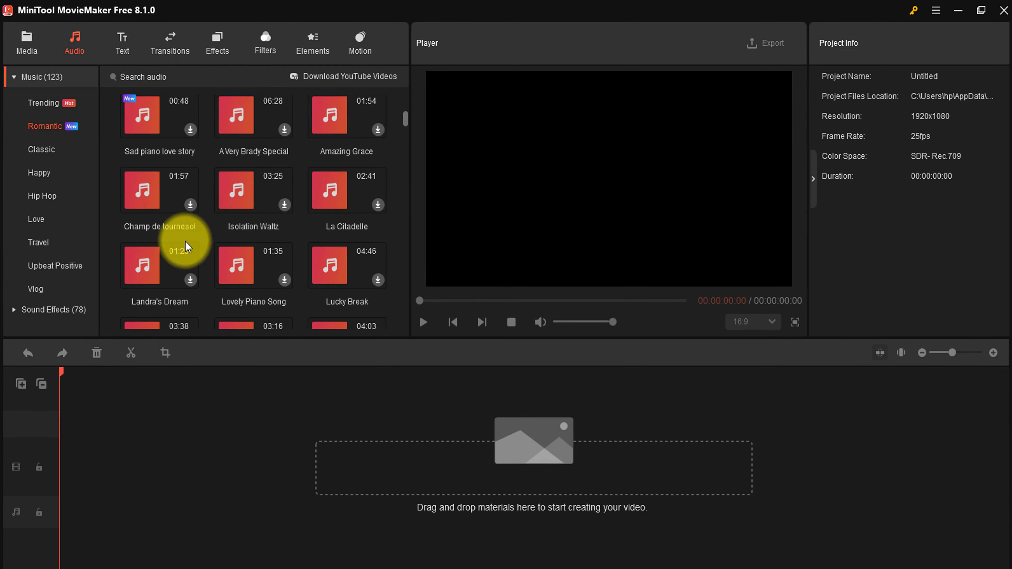
pyautogui.scroll(6, 267, 245)
pyautogui.scroll(2, 267, 253)
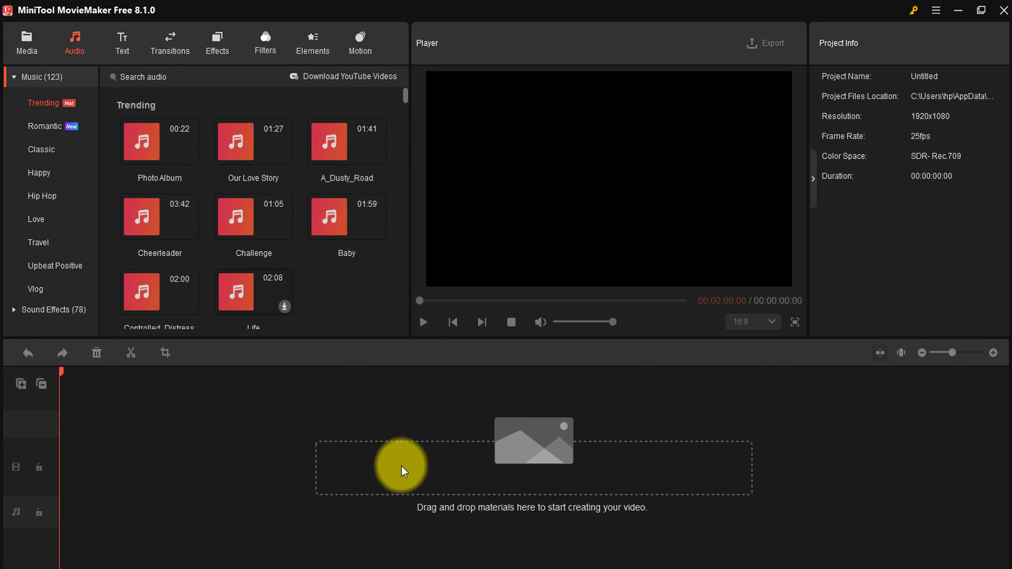
# Look through the text templates in the Trending and Caption categories.
pyautogui.click(124, 52)
pyautogui.scroll(-2, 271, 238)
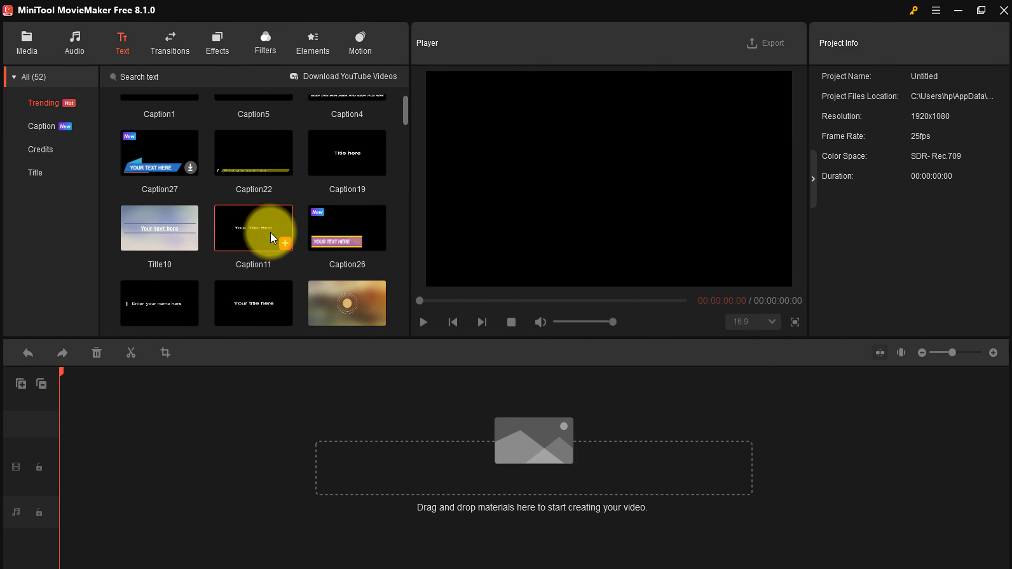
pyautogui.scroll(-2, 271, 237)
pyautogui.scroll(-4, 226, 222)
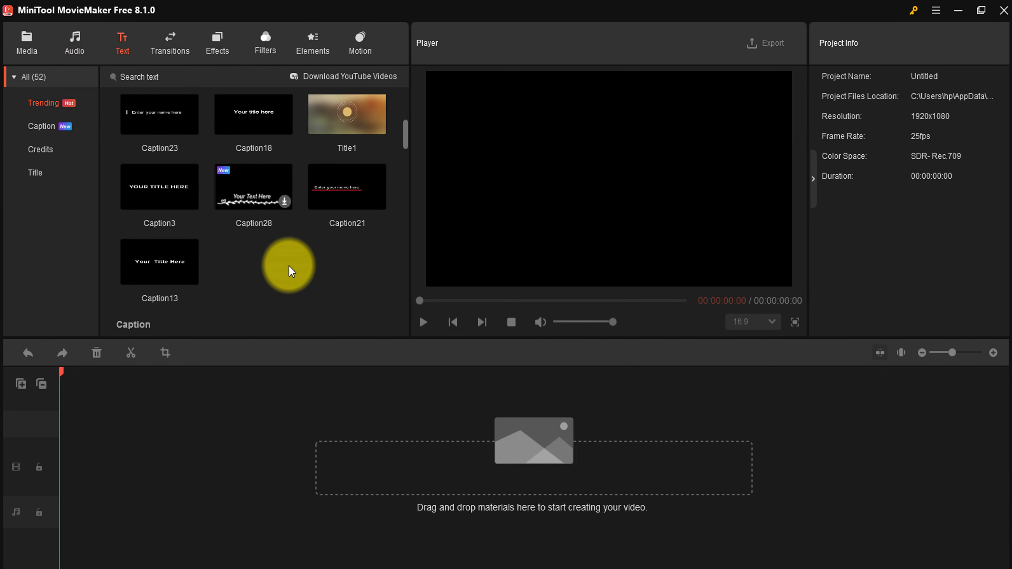
pyautogui.scroll(2, 290, 266)
pyautogui.scroll(-5, 289, 264)
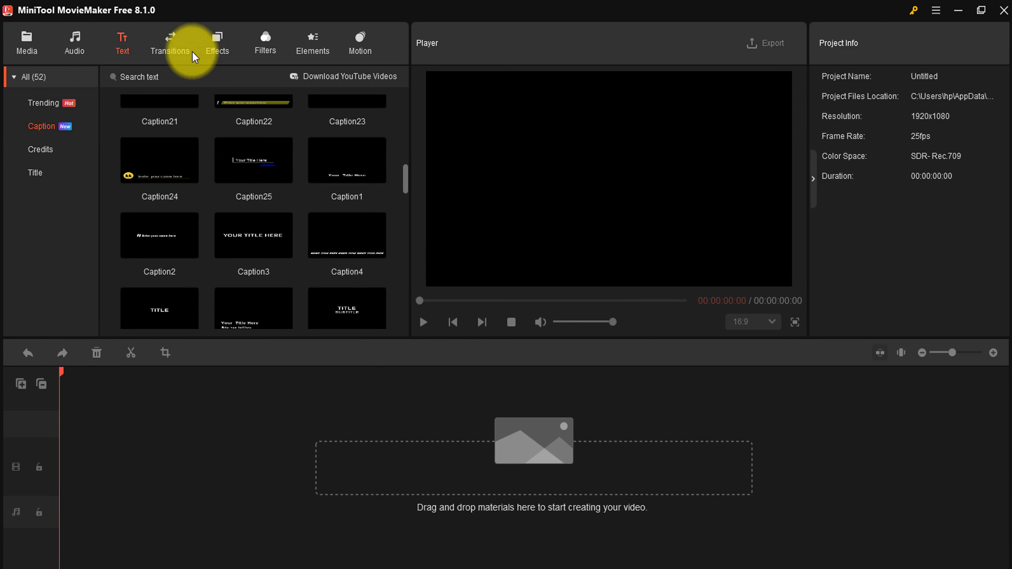
# Examine the trending transitions and the trending video effects that are available.
pyautogui.click(175, 44)
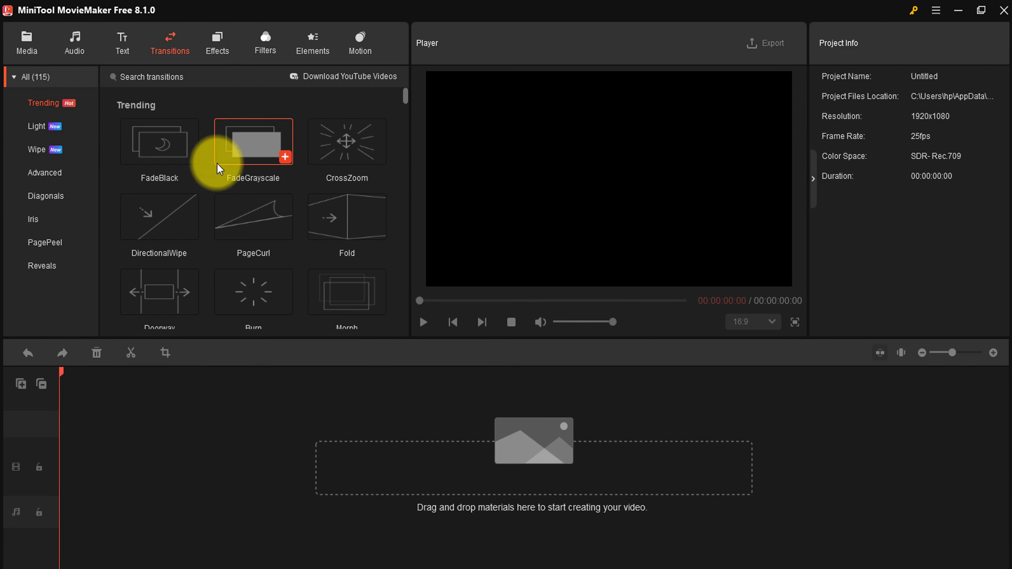
pyautogui.moveTo(351, 215)
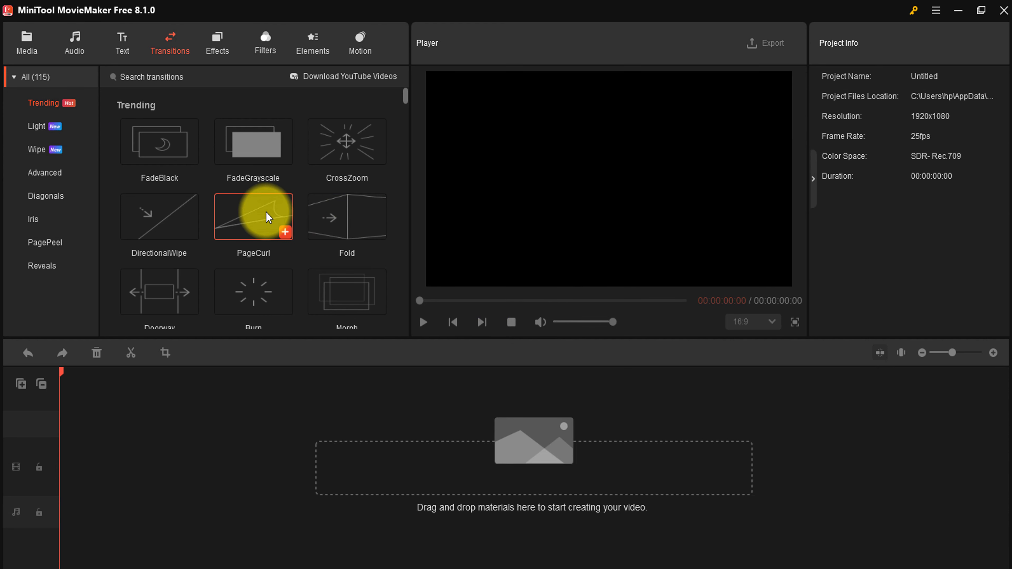
pyautogui.click(223, 48)
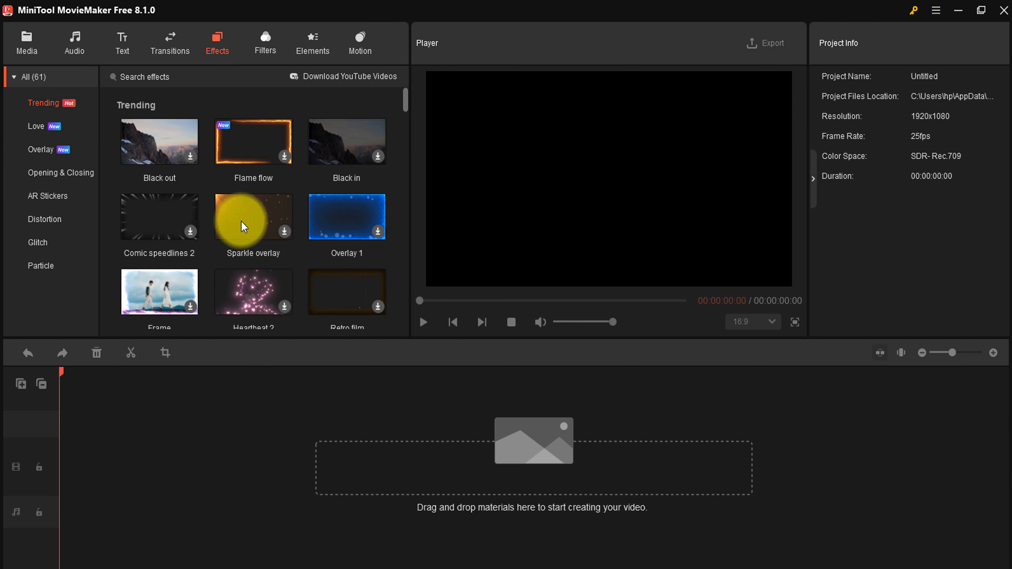
pyautogui.scroll(-2, 276, 287)
pyautogui.scroll(1, 273, 282)
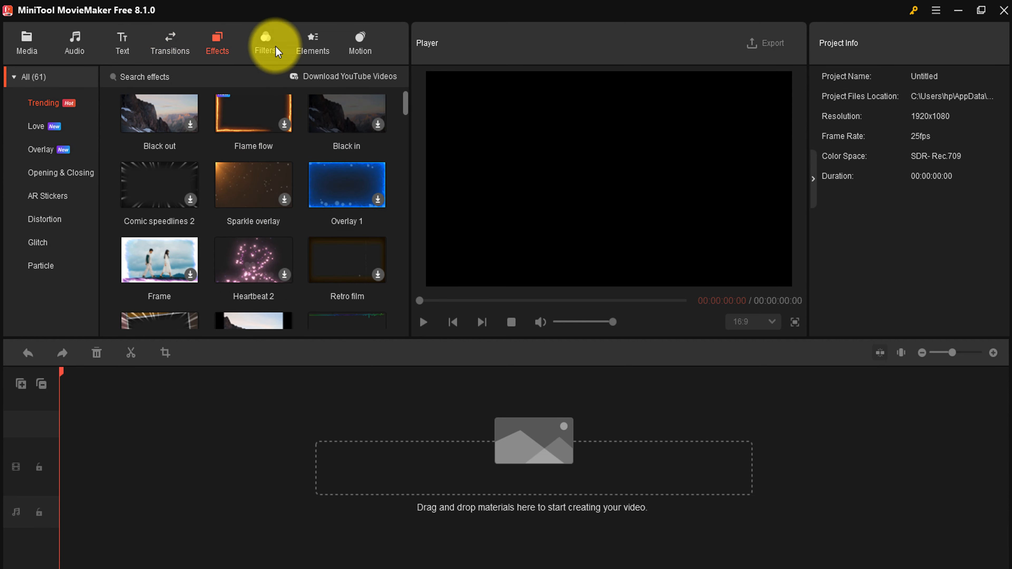
# Look through the video filters from the Trending category down to the LUT category.
pyautogui.click(270, 50)
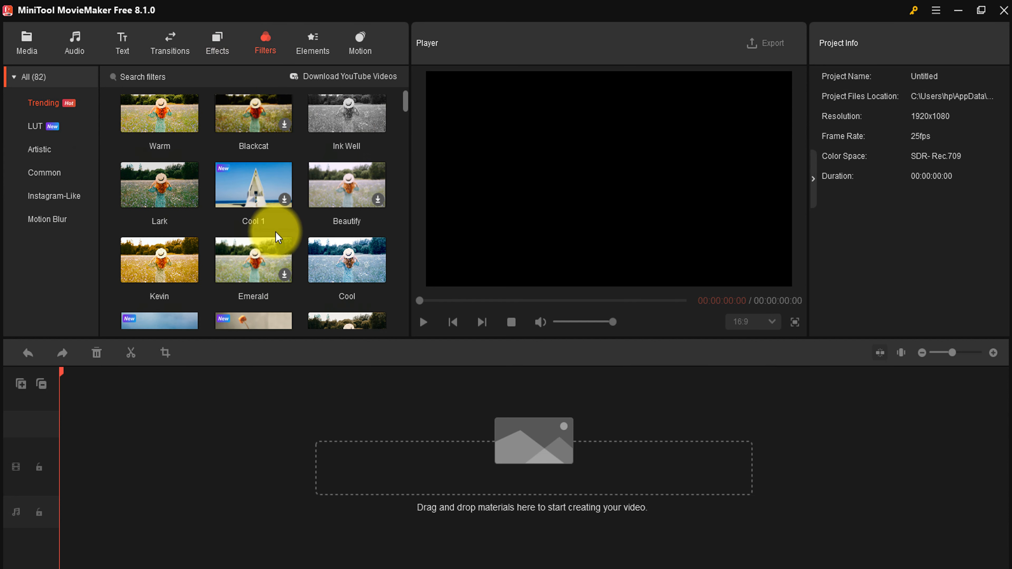
pyautogui.scroll(-2, 275, 233)
pyautogui.scroll(-2, 274, 231)
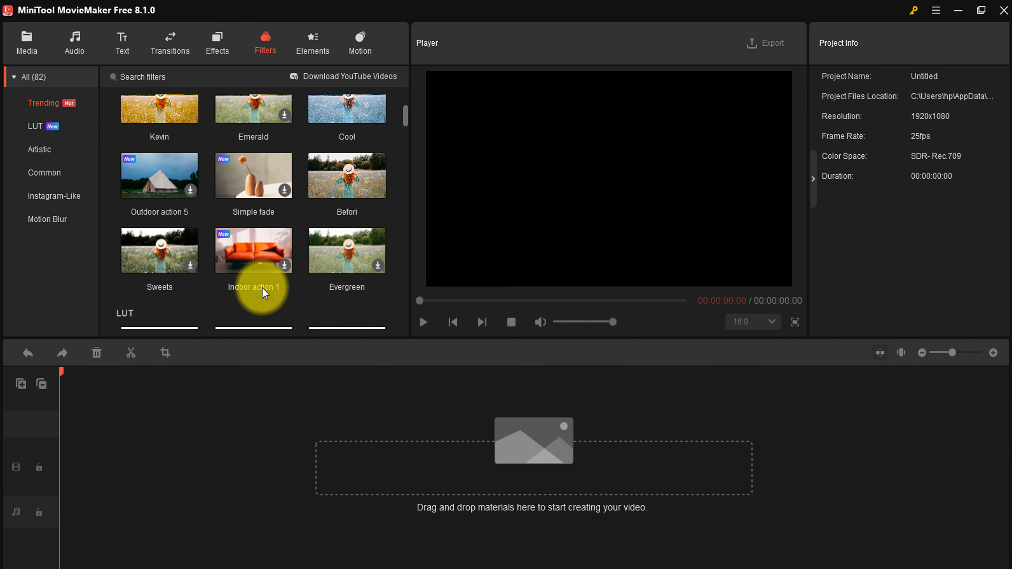
pyautogui.scroll(-1, 294, 271)
pyautogui.scroll(-1, 324, 254)
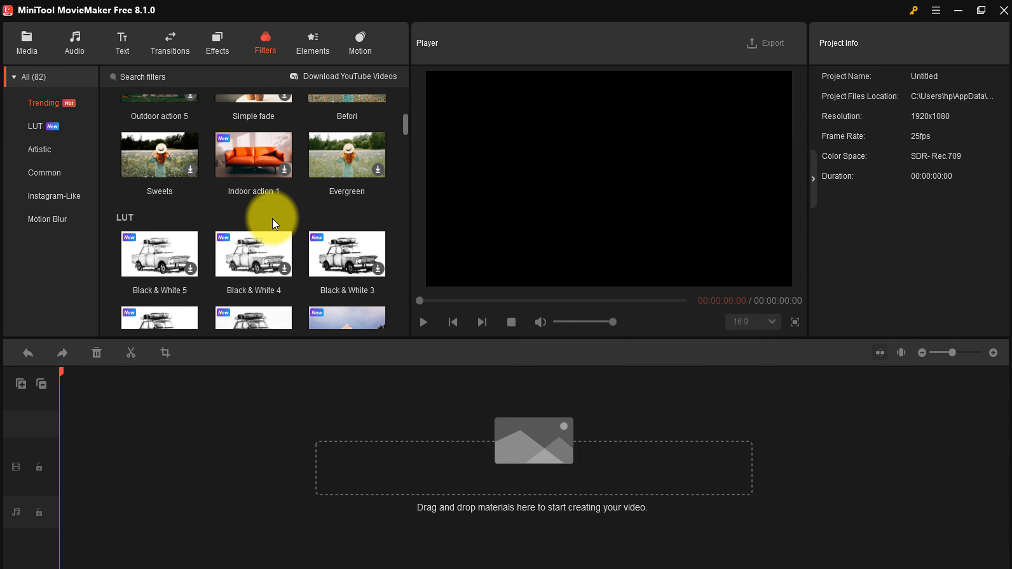
# Look through the graphic elements in the Trending and Emoji categories.
pyautogui.click(314, 51)
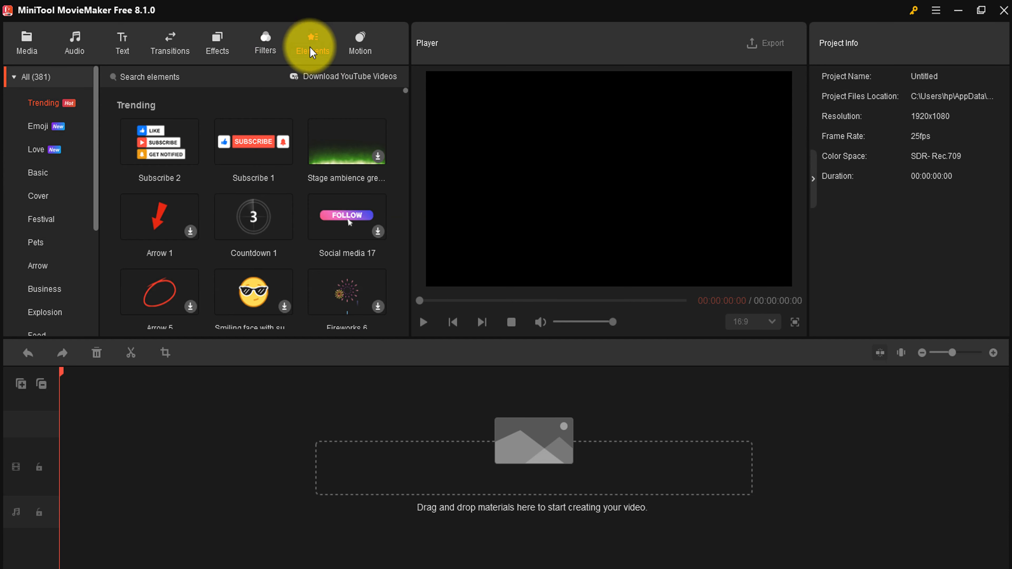
pyautogui.scroll(-3, 273, 231)
pyautogui.scroll(-12, 274, 236)
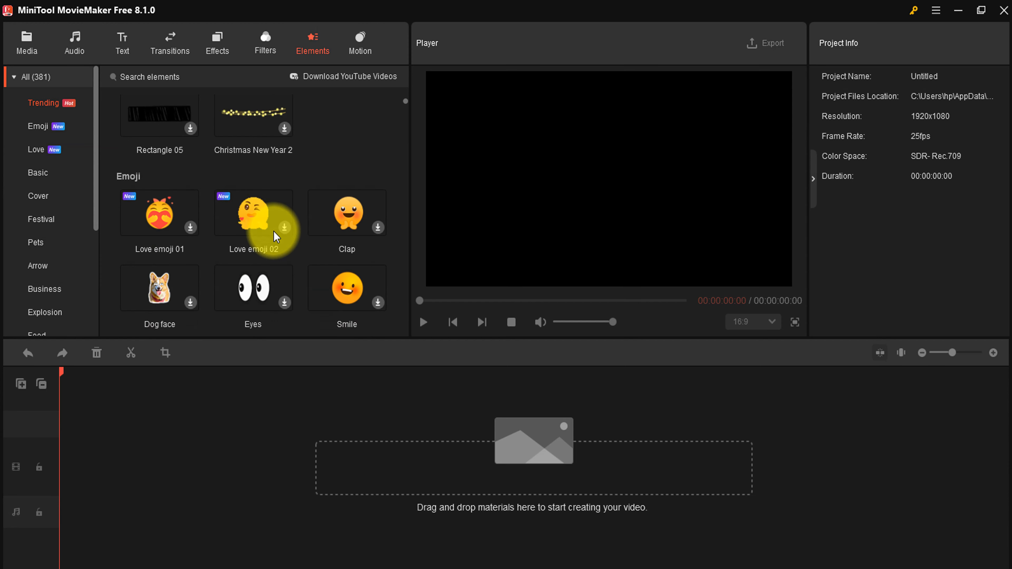
pyautogui.scroll(-4, 277, 233)
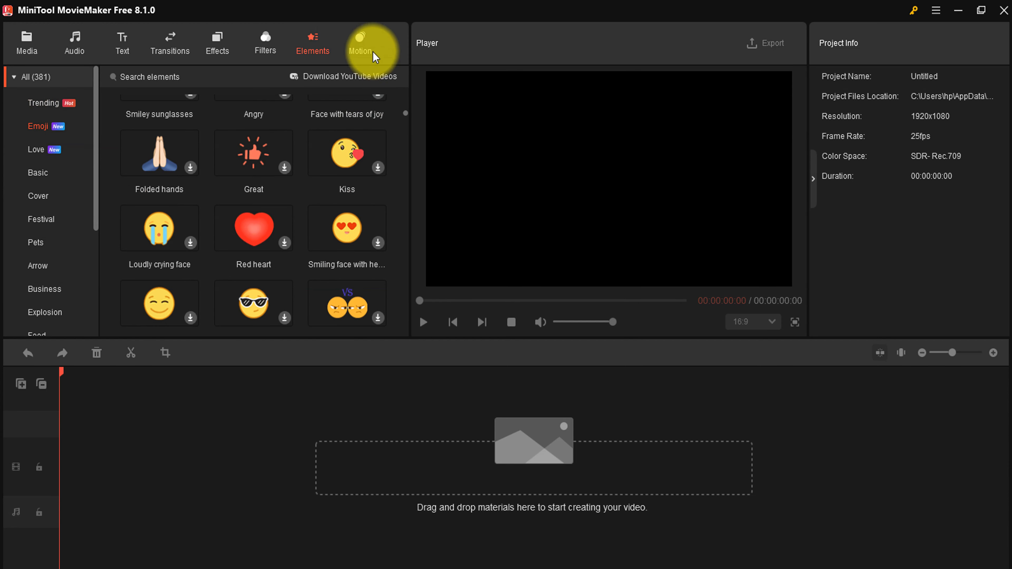
# Examine the motion presets, including the Trending and Pan only categories.
pyautogui.click(365, 47)
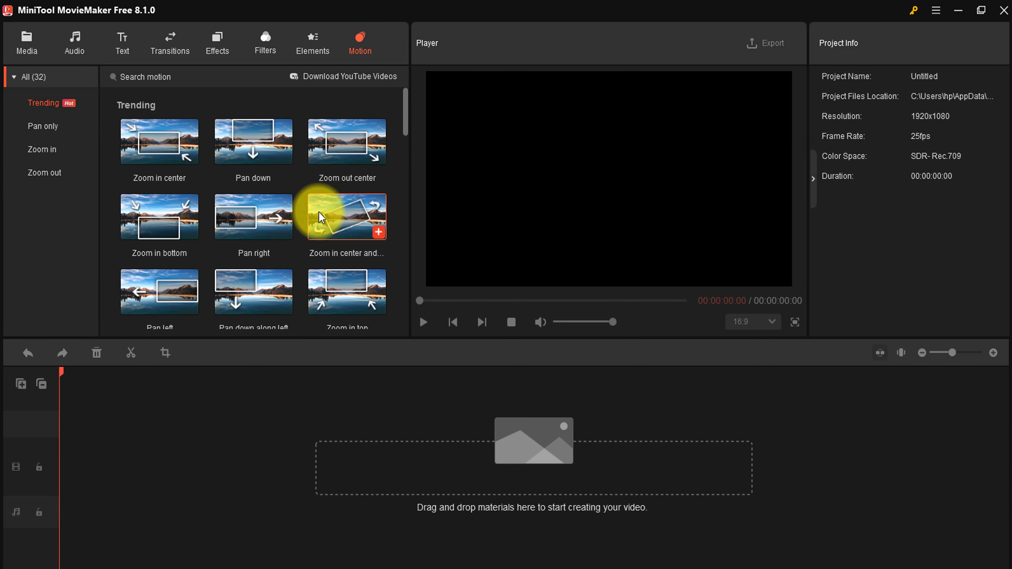
pyautogui.scroll(-2, 306, 219)
pyautogui.scroll(-10, 301, 218)
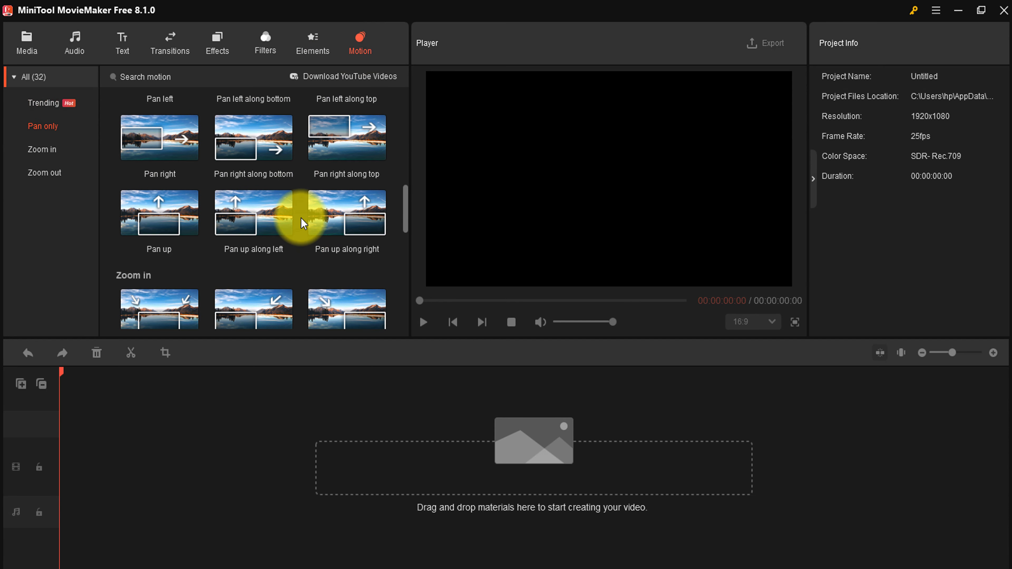
pyautogui.scroll(-1, 332, 259)
pyautogui.scroll(6, 333, 259)
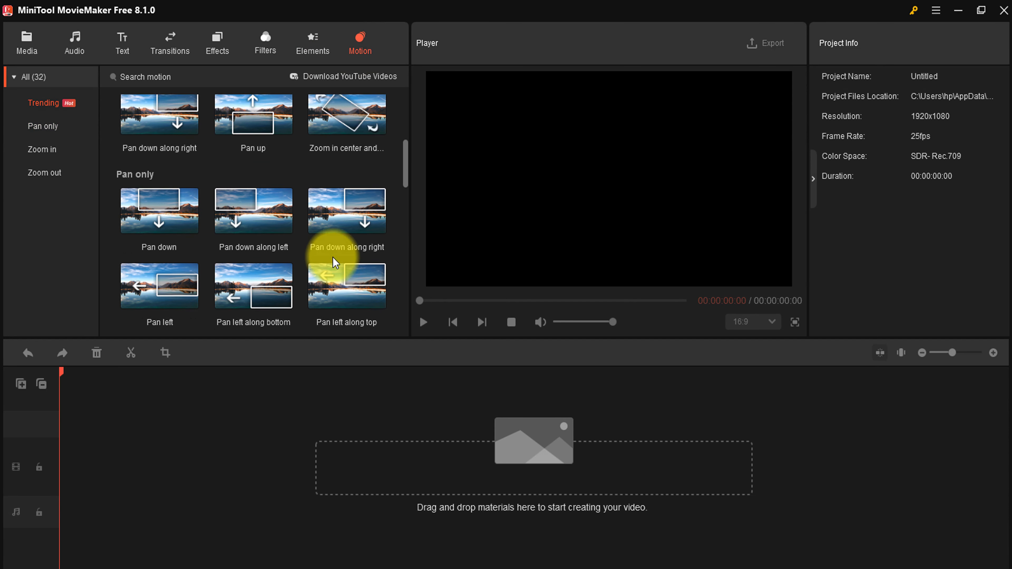
# Add the imported production_id_4872866 video to the timeline and briefly preview its beginning.
pyautogui.click(27, 44)
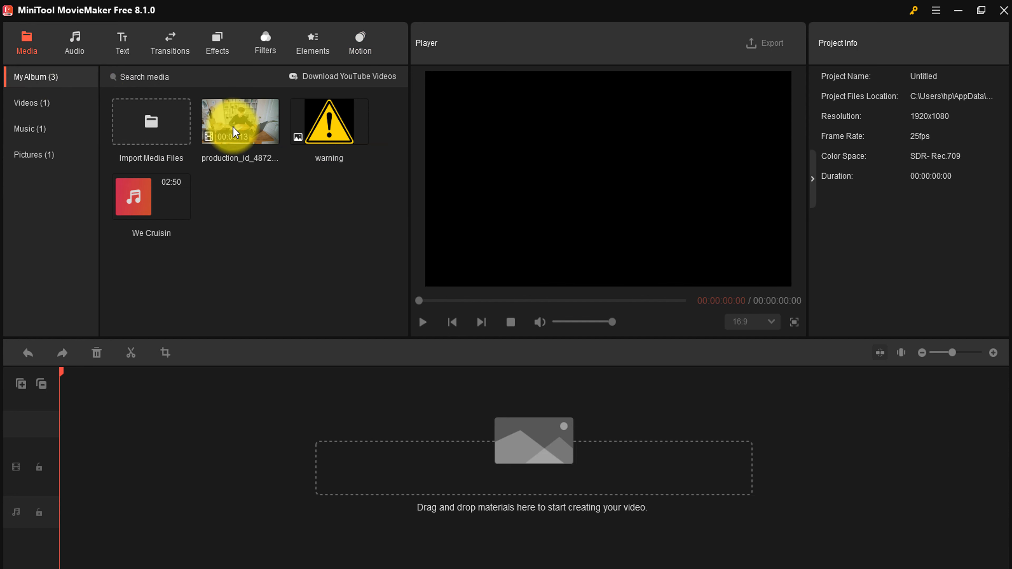
pyautogui.click(272, 137)
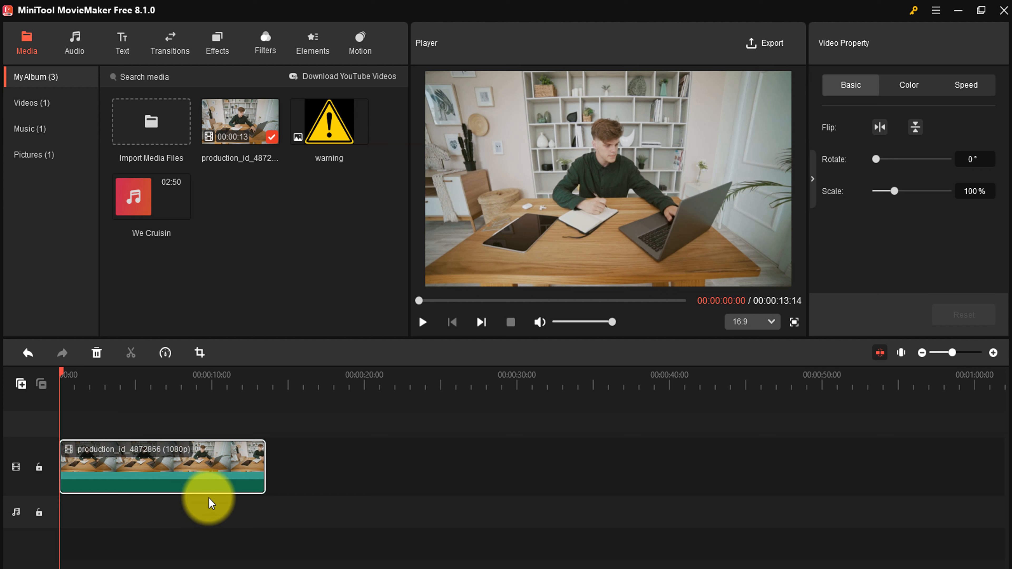
pyautogui.click(423, 322)
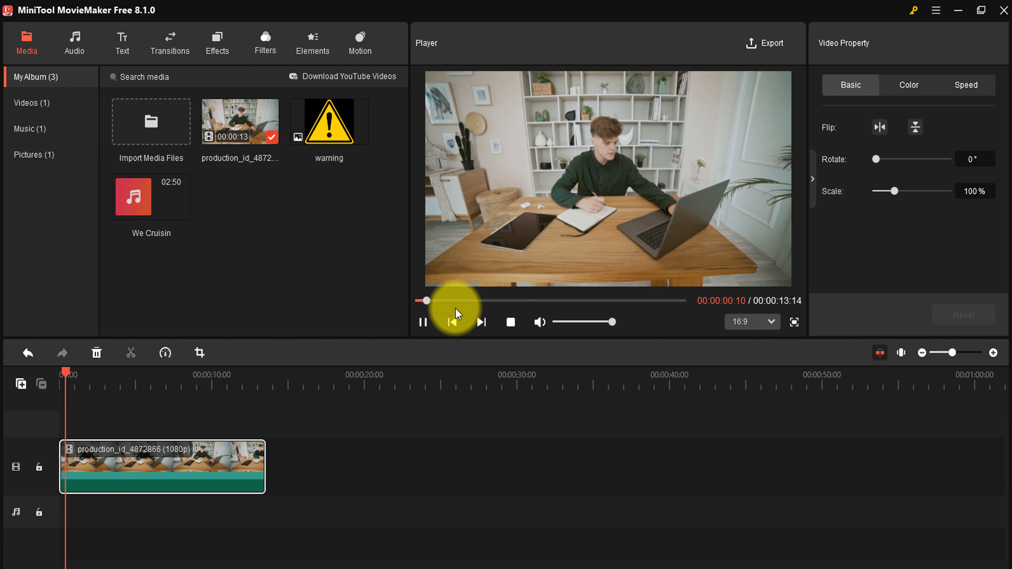
pyautogui.click(424, 321)
# Split the video clip on the timeline at 00:00:03:19.
pyautogui.moveTo(102, 379); pyautogui.dragTo(119, 471)
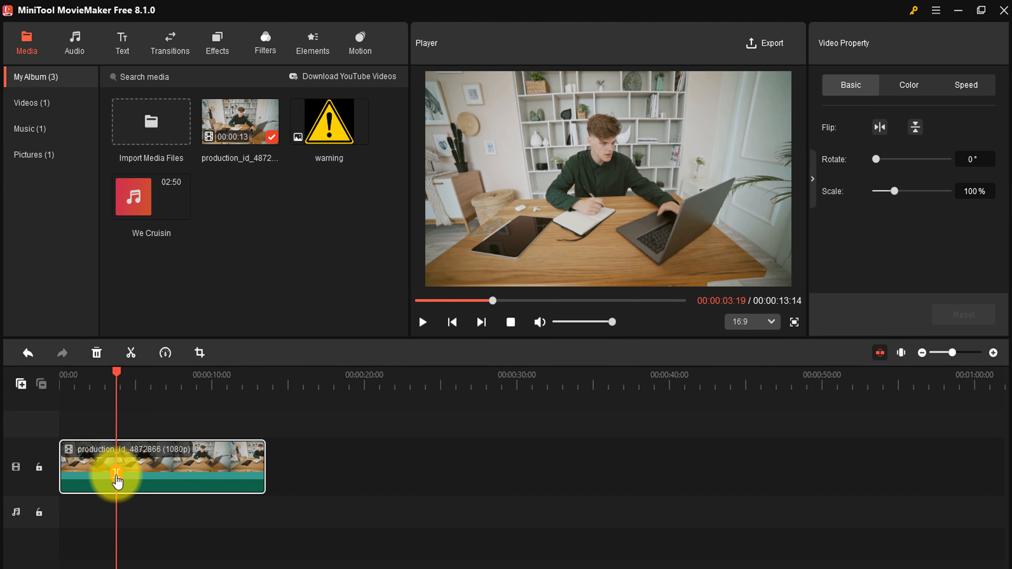
pyautogui.click(116, 473)
# Split the second clip at 00:00:06:12 and delete the segment between the two cuts.
pyautogui.click(424, 322)
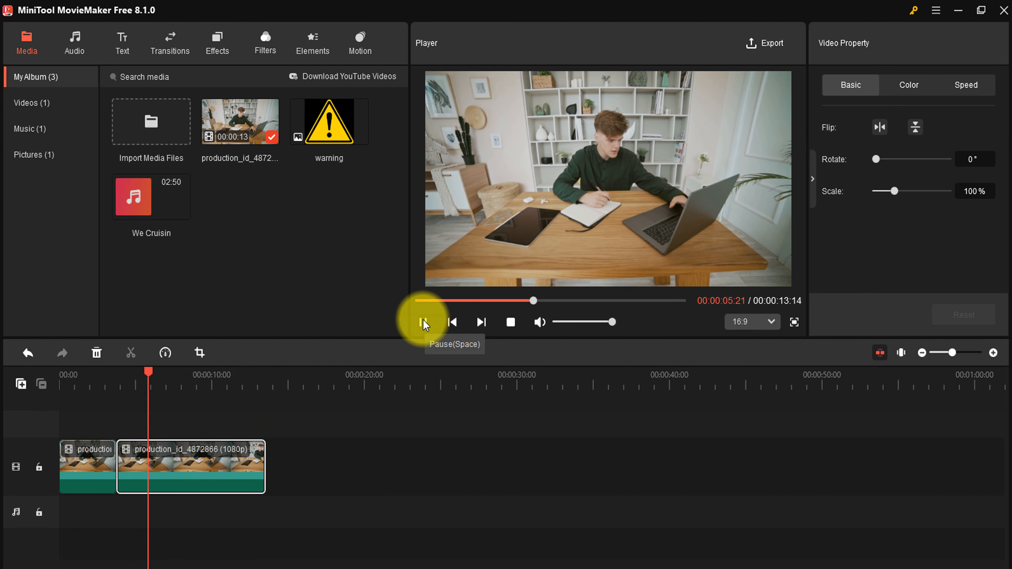
pyautogui.click(423, 320)
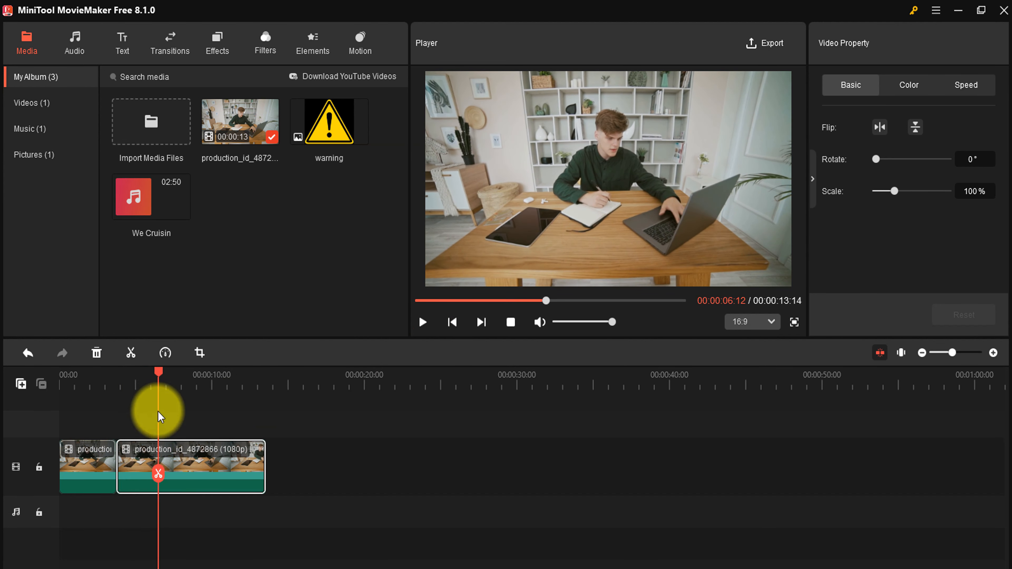
pyautogui.click(155, 480)
pyautogui.click(141, 468)
pyautogui.press('Delete')
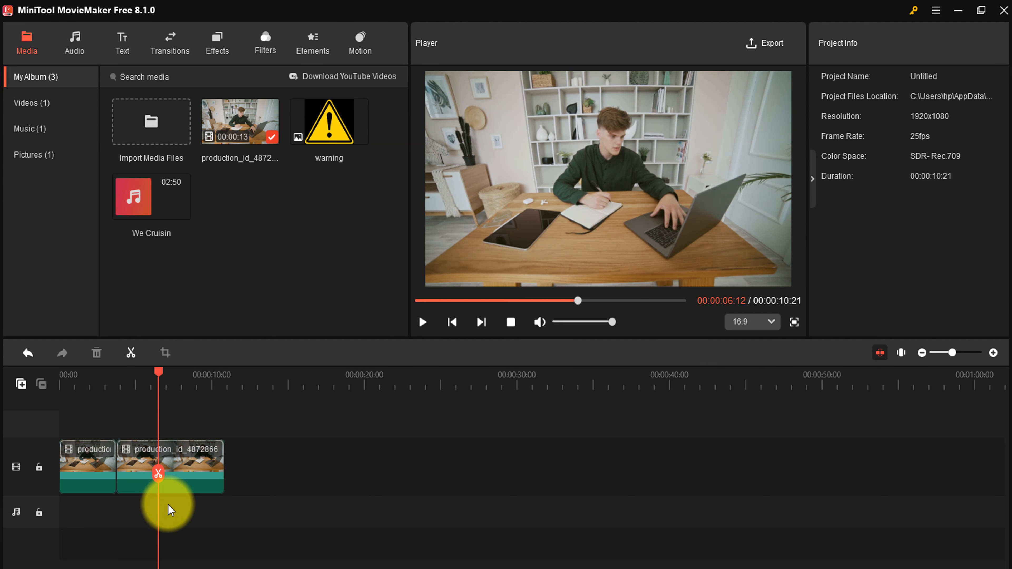
# Overlay the warning image above the video at the start of the timeline, scale it to about 46% and place it in the frame's upper-right corner.
pyautogui.moveTo(329, 123); pyautogui.dragTo(64, 426)
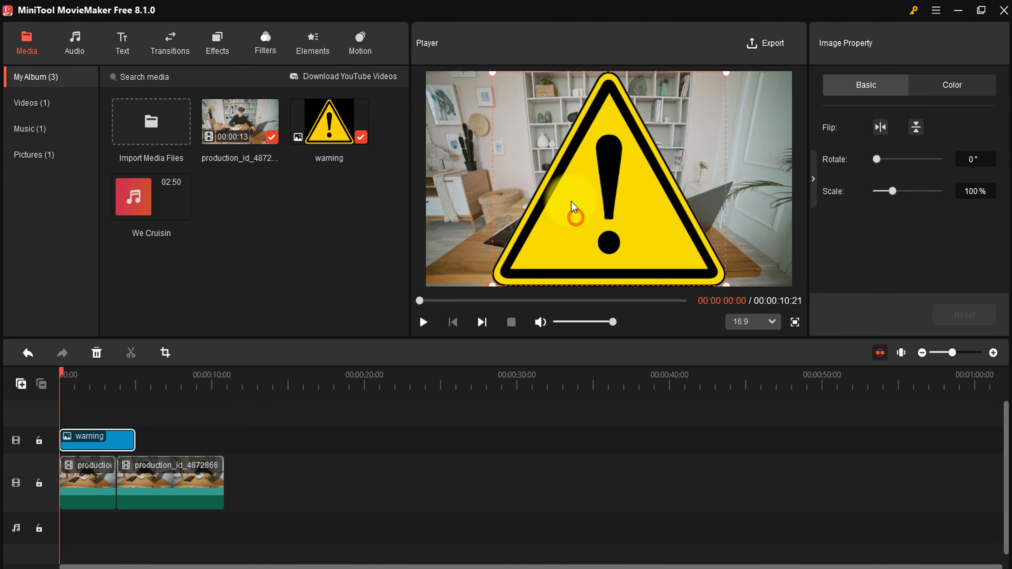
pyautogui.click(492, 92)
pyautogui.moveTo(494, 76); pyautogui.dragTo(614, 183)
pyautogui.moveTo(677, 231); pyautogui.dragTo(745, 124)
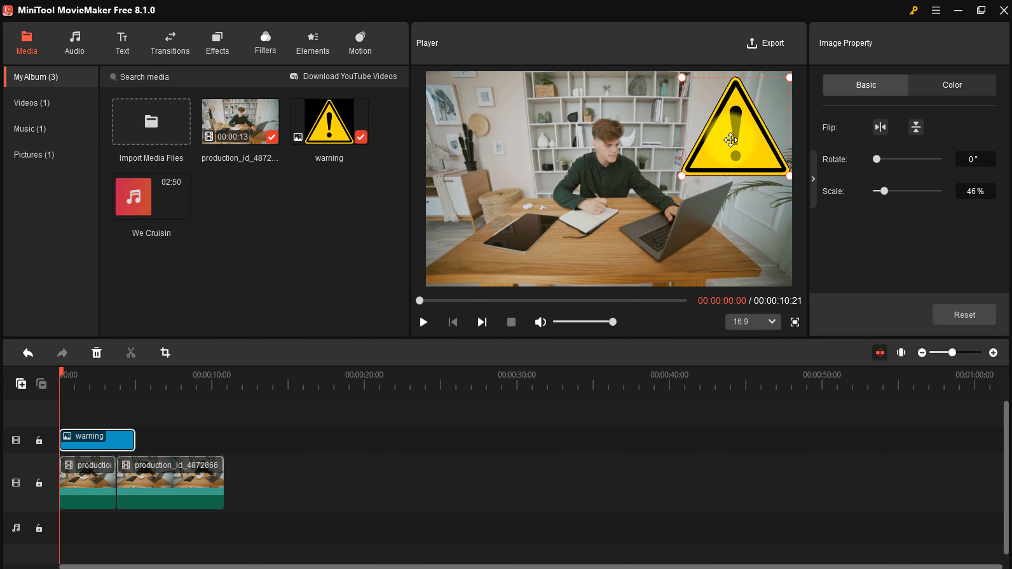
pyautogui.click(385, 446)
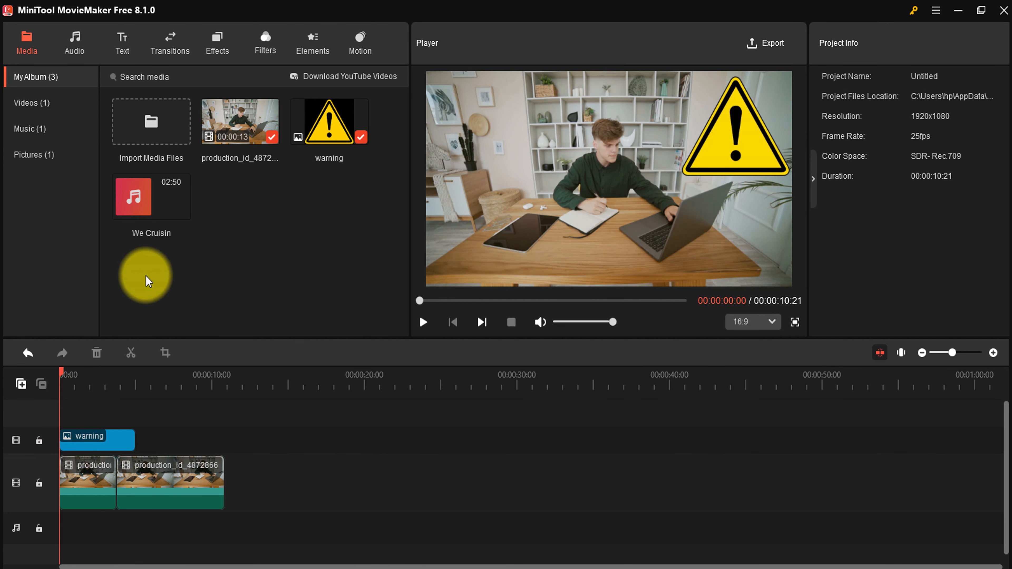
# Add the We Cruisin music to the audio track from the start of the timeline and split it at 00:00:12:07.
pyautogui.moveTo(147, 199); pyautogui.dragTo(29, 529)
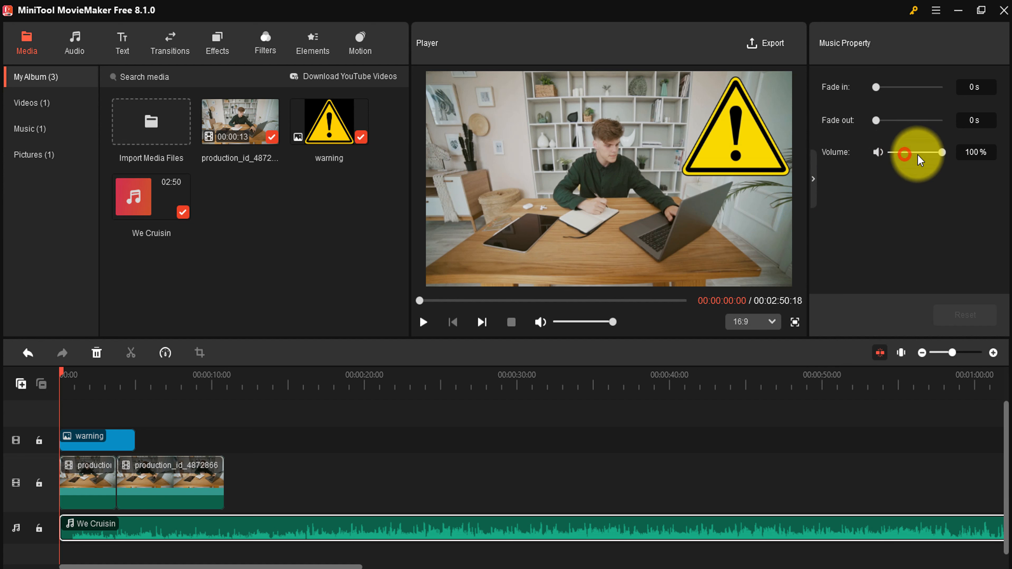
pyautogui.click(245, 382)
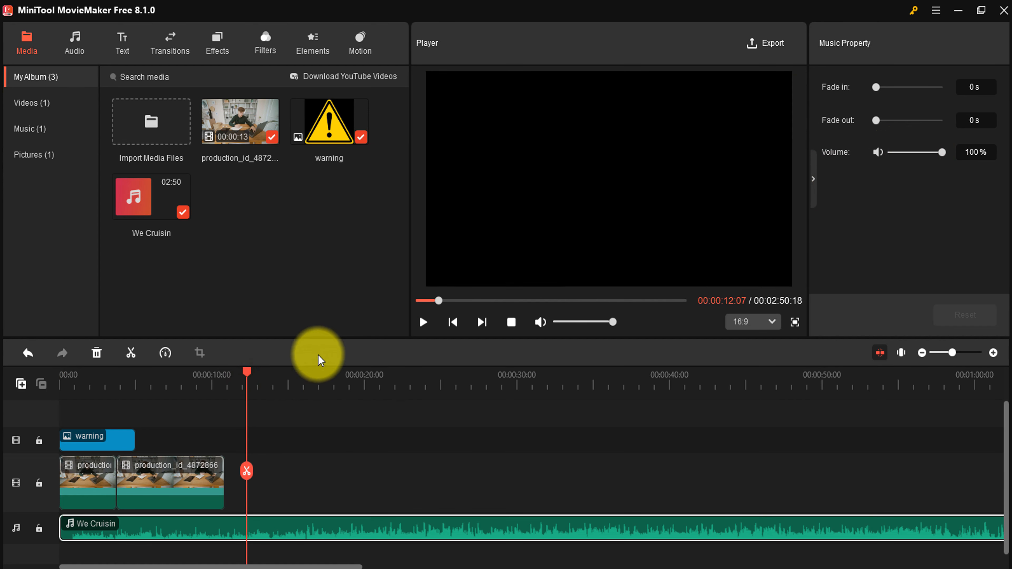
pyautogui.click(247, 471)
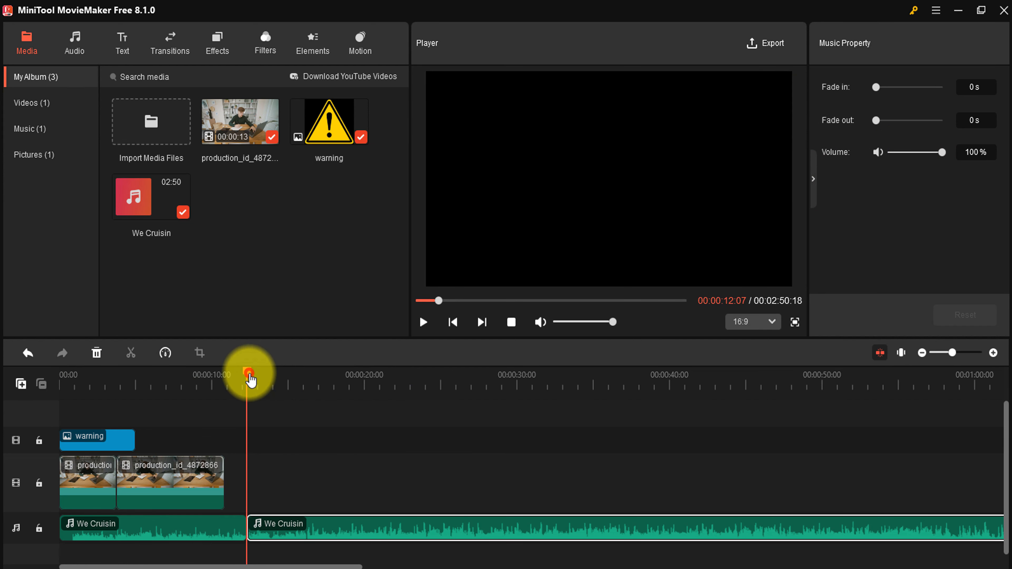
# Split the music again at 00:00:19:17, delete the middle segment and move the remaining part to start at about 00:00:15:05.
pyautogui.moveTo(248, 376); pyautogui.dragTo(359, 377)
pyautogui.click(359, 471)
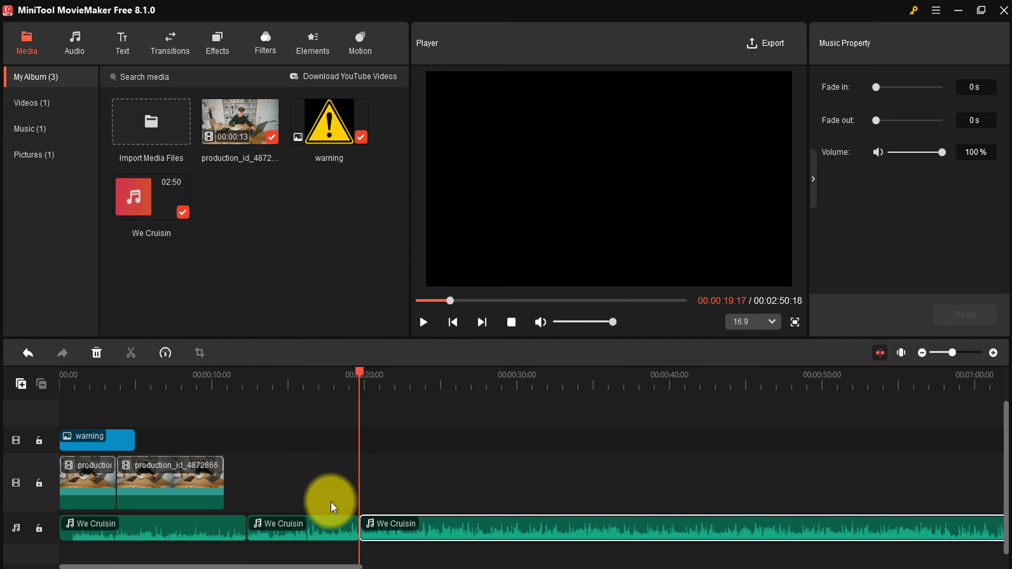
pyautogui.rightClick(325, 528)
pyautogui.click(339, 502)
pyautogui.moveTo(448, 530); pyautogui.dragTo(381, 534)
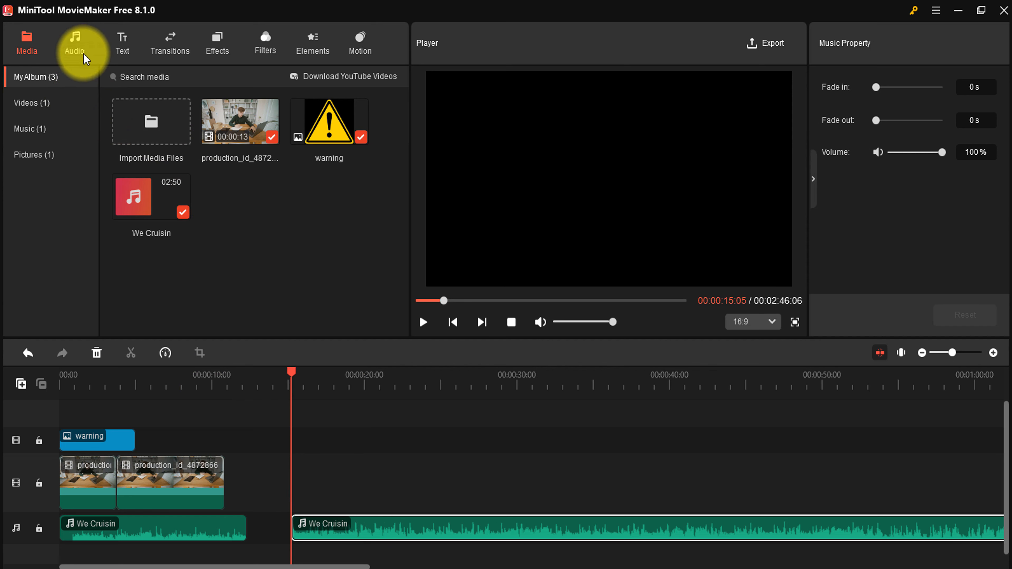
# Add the Caption26 text at 00:00:01:09, briefly preview it, and nudge its text slightly right and down inside the banner.
pyautogui.click(125, 42)
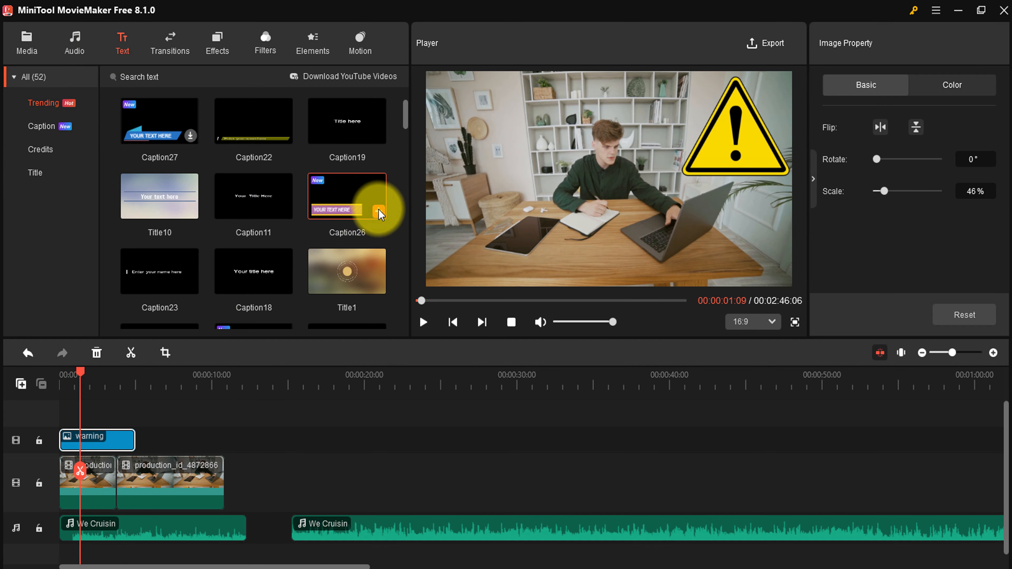
pyautogui.click(378, 211)
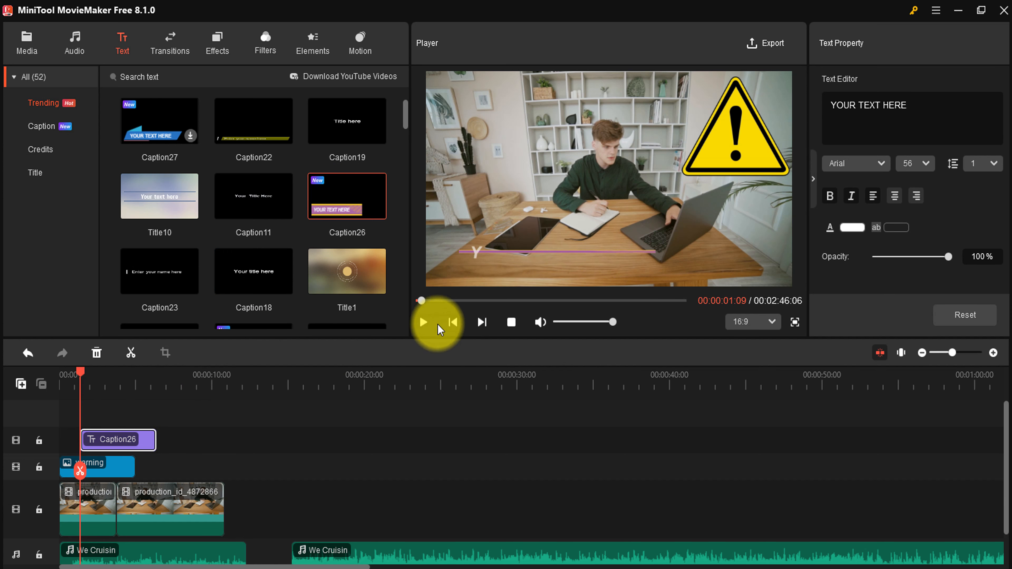
pyautogui.click(425, 321)
pyautogui.click(425, 321)
pyautogui.click(544, 255)
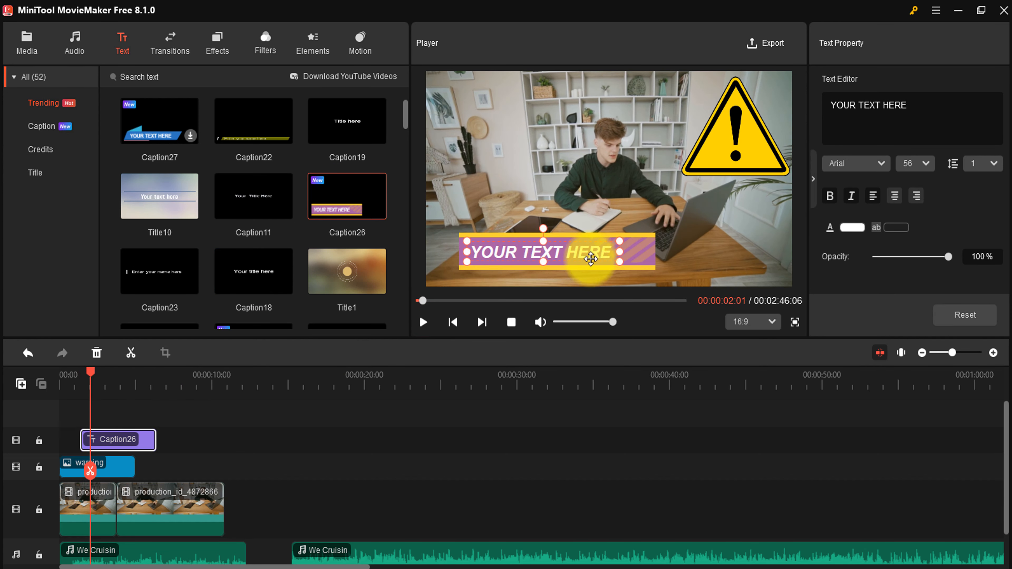
pyautogui.moveTo(591, 259)
pyautogui.mouseDown()
pyautogui.moveTo(554, 263)
pyautogui.moveTo(595, 262)
pyautogui.mouseUp()
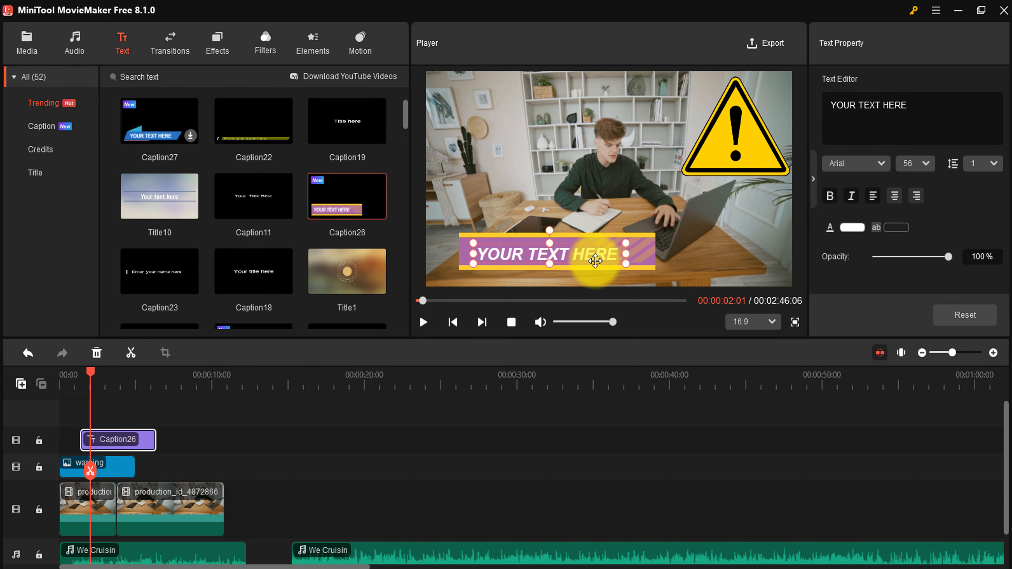
# Change the caption text to "simo pratique" and preview it from 00:00:00:22.
pyautogui.doubleClick(579, 255)
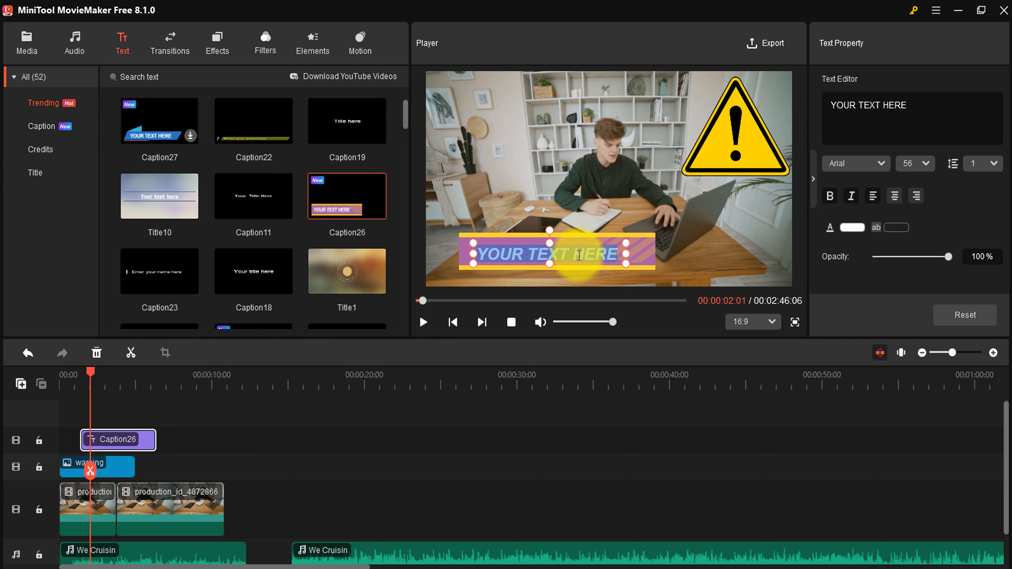
pyautogui.write('simo p')
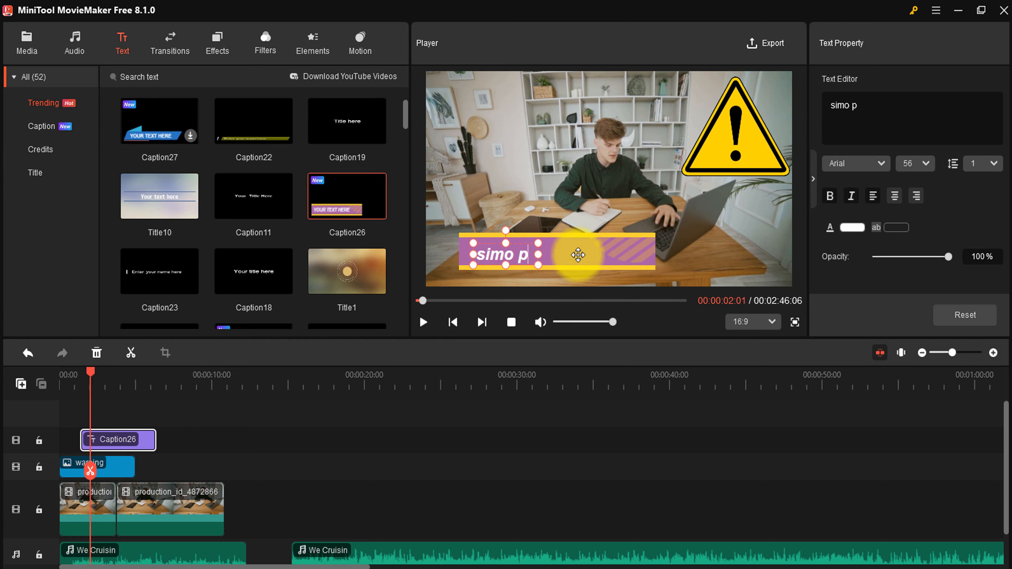
pyautogui.write('ratiqu')
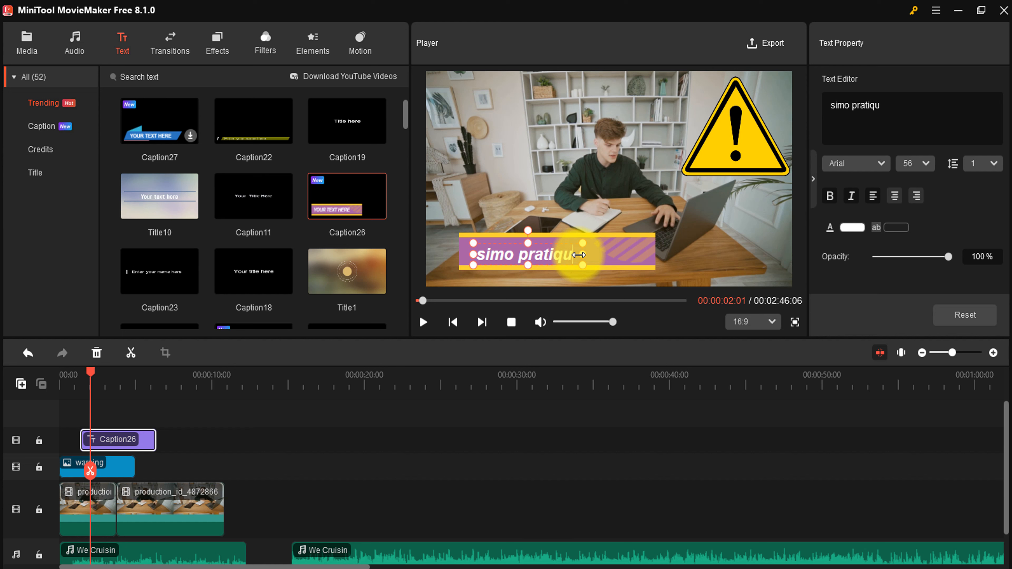
pyautogui.write('e')
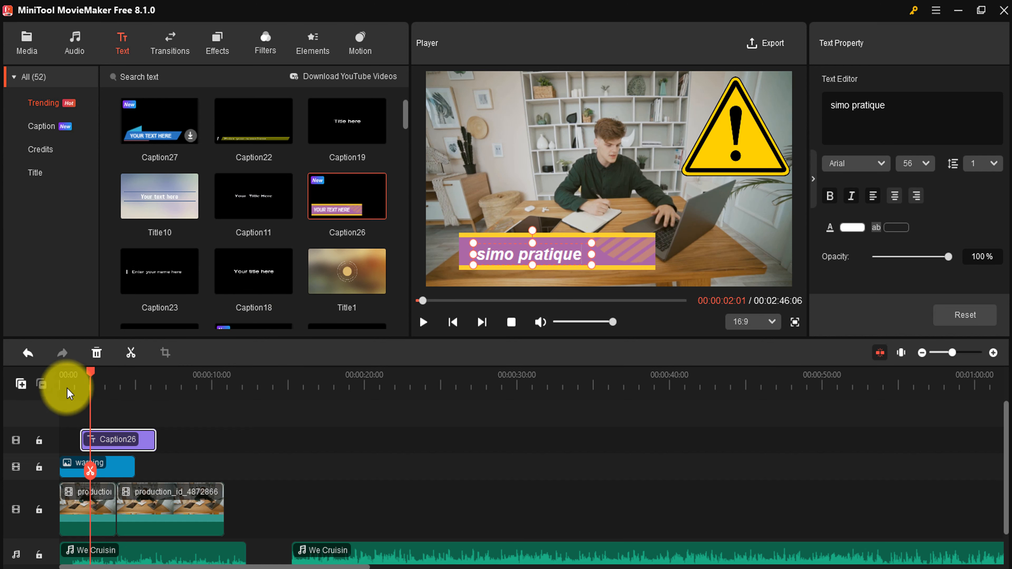
pyautogui.click(72, 378)
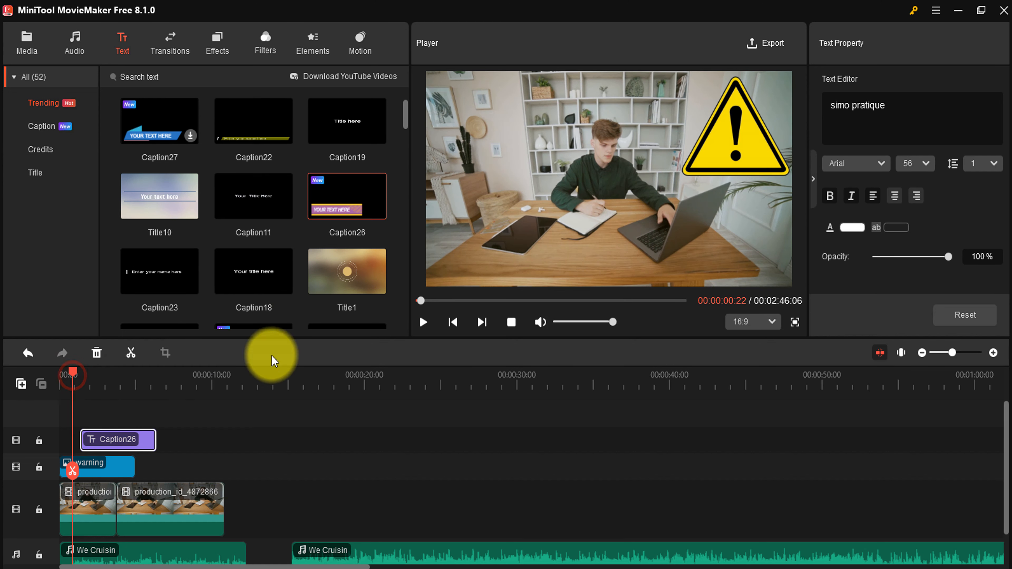
pyautogui.click(425, 321)
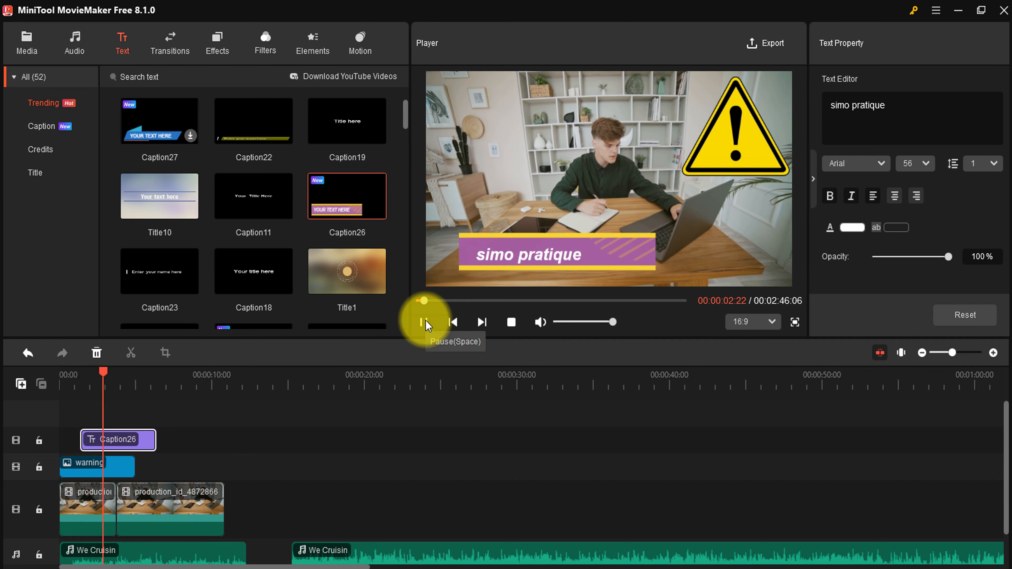
# Download the Heartbeat 2 effect and place it on its own track above the caption, aligned with the caption's start.
pyautogui.click(176, 41)
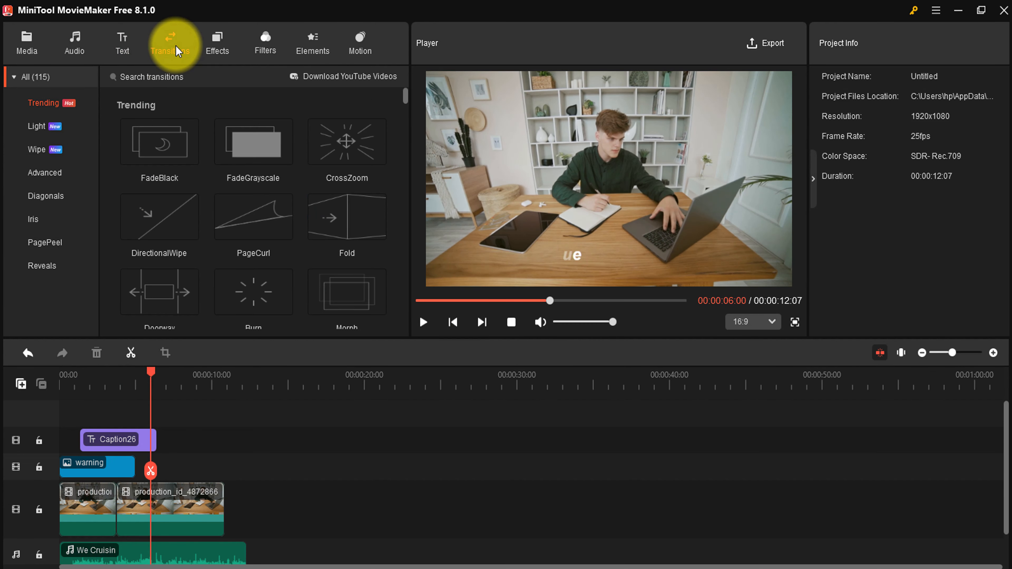
pyautogui.click(218, 44)
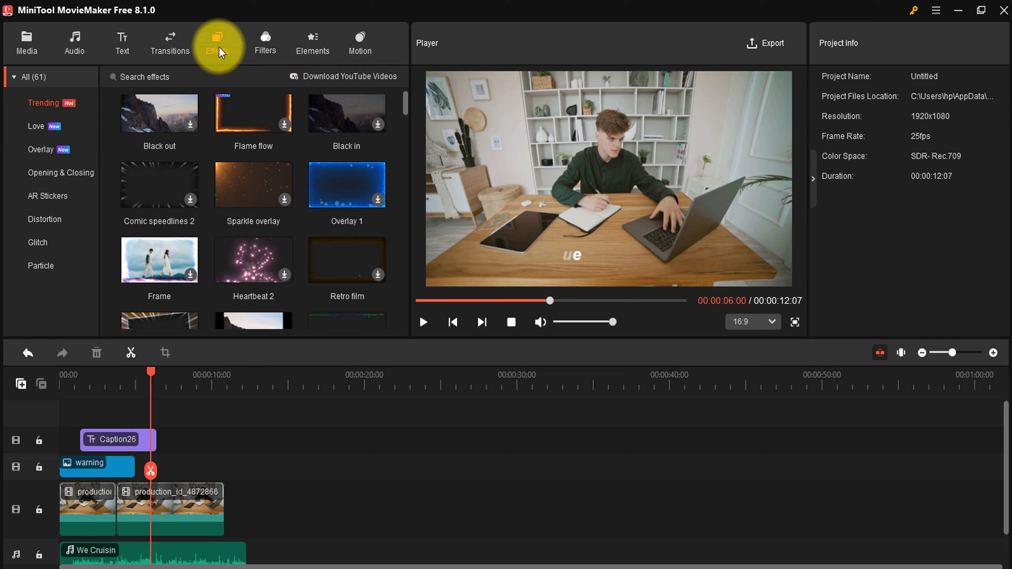
pyautogui.scroll(1, 275, 249)
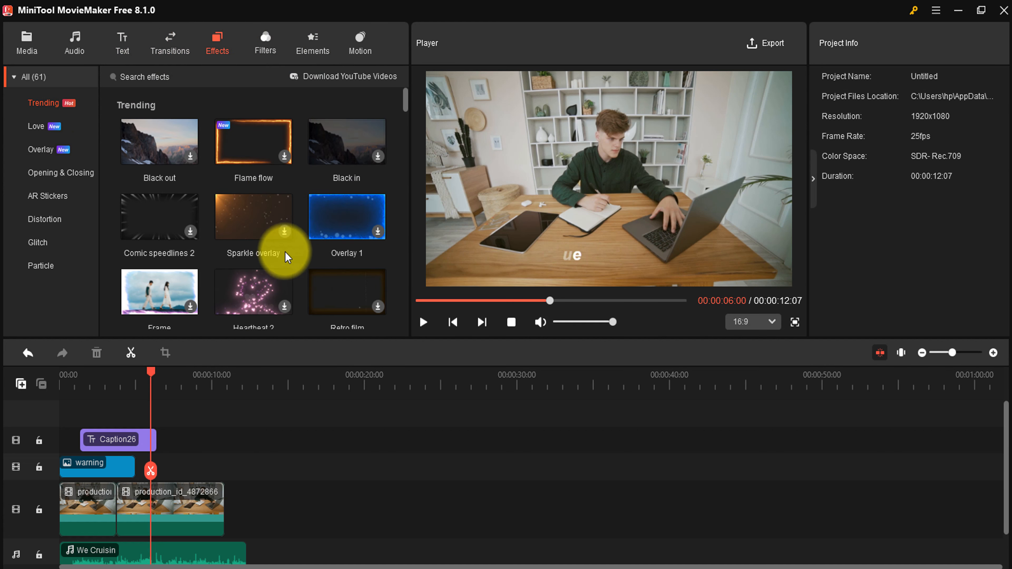
pyautogui.scroll(-2, 267, 267)
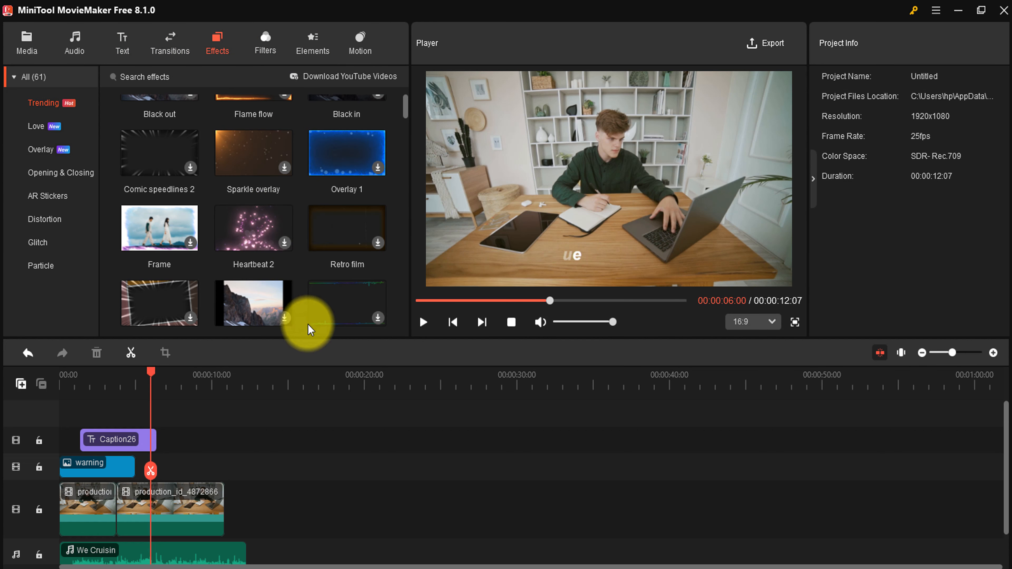
pyautogui.click(284, 244)
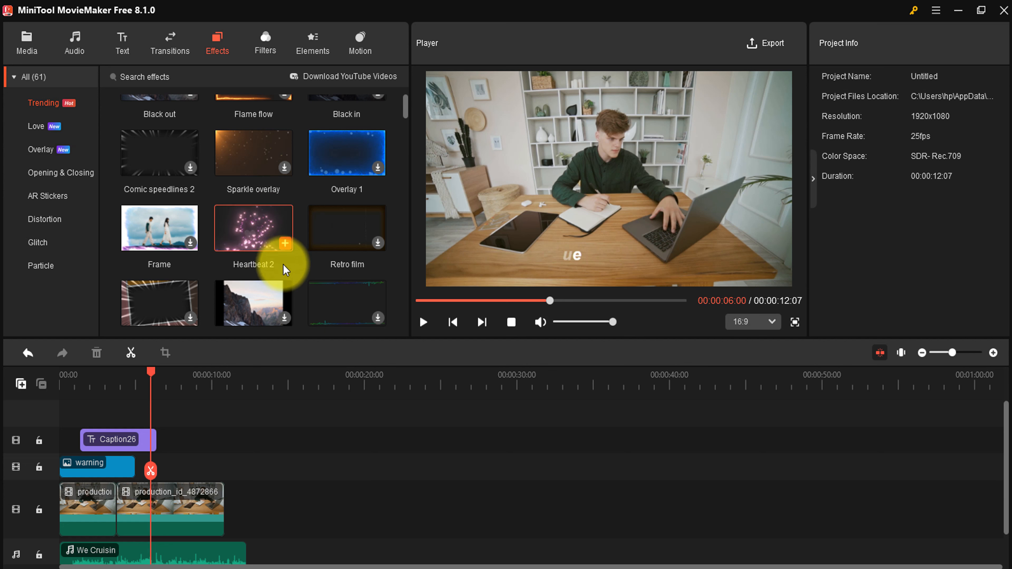
pyautogui.click(285, 242)
pyautogui.moveTo(188, 467); pyautogui.dragTo(113, 414)
# Play back the timeline to review the Heartbeat 2 effect together with the caption, pausing at about 00:00:08:08.
pyautogui.click(426, 318)
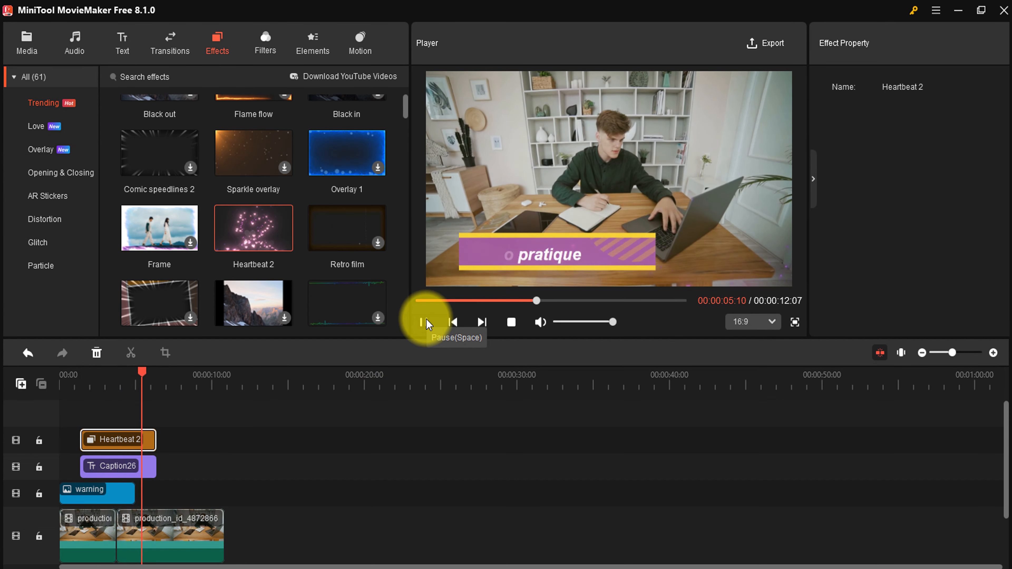
pyautogui.click(427, 319)
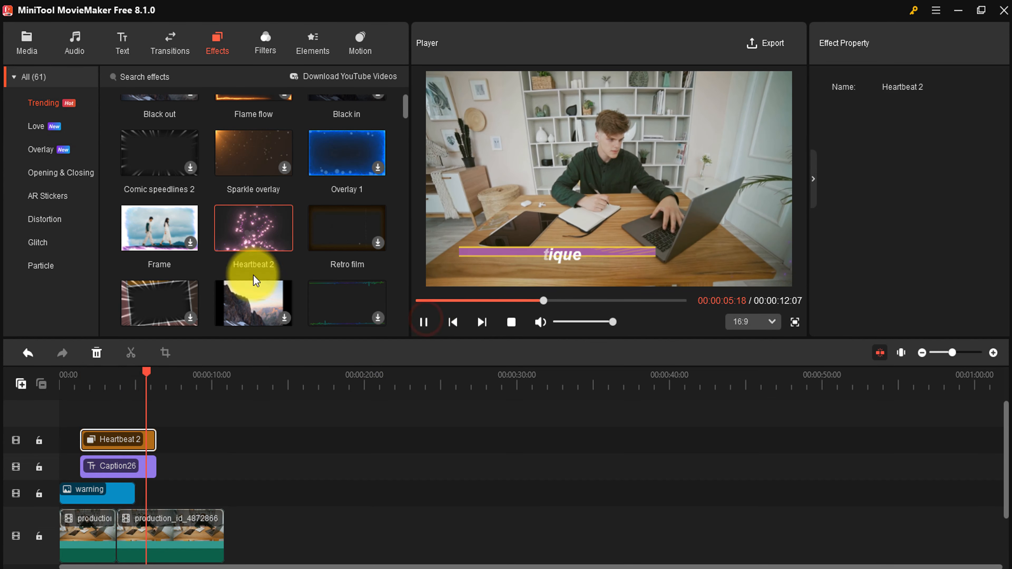
pyautogui.click(423, 322)
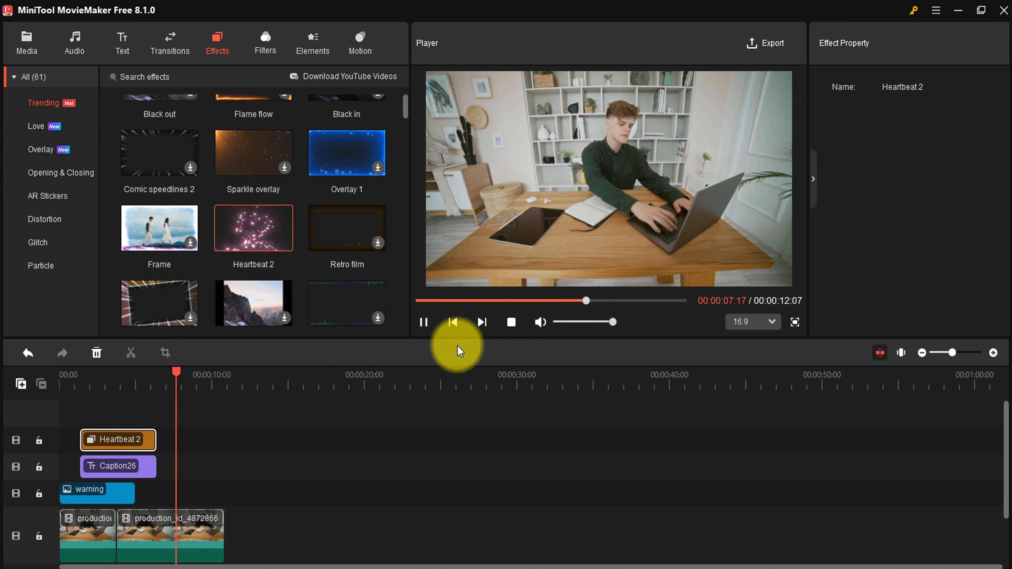
pyautogui.click(423, 322)
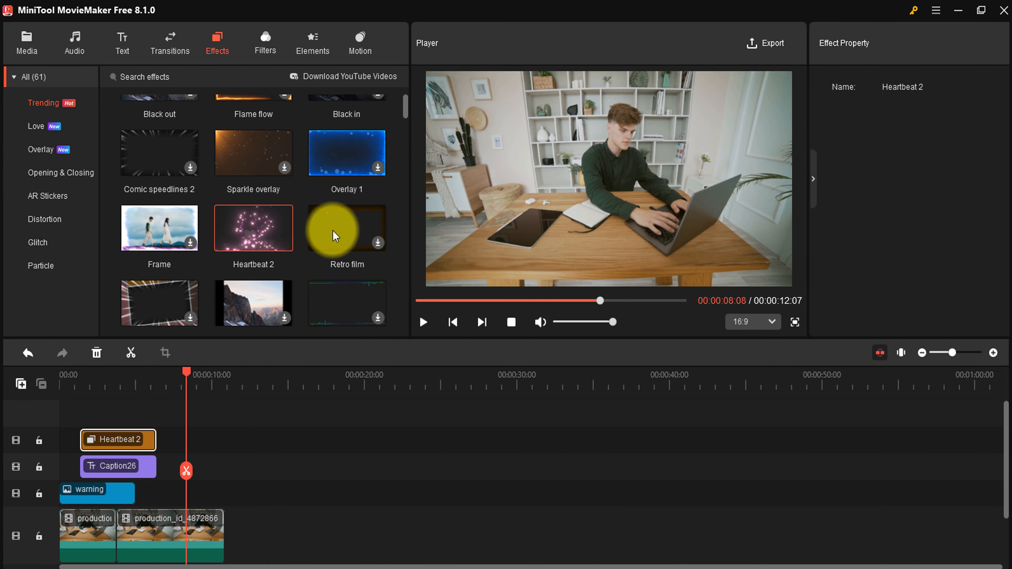
# Crop the first video clip by slightly adjusting the crop frame's upper-left corner and apply the crop.
pyautogui.click(86, 536)
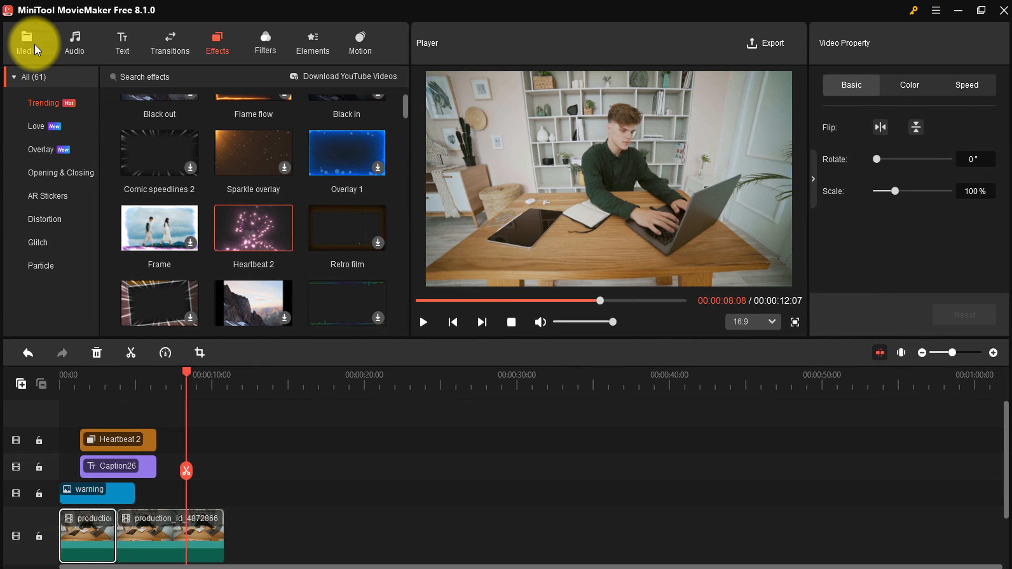
pyautogui.click(25, 40)
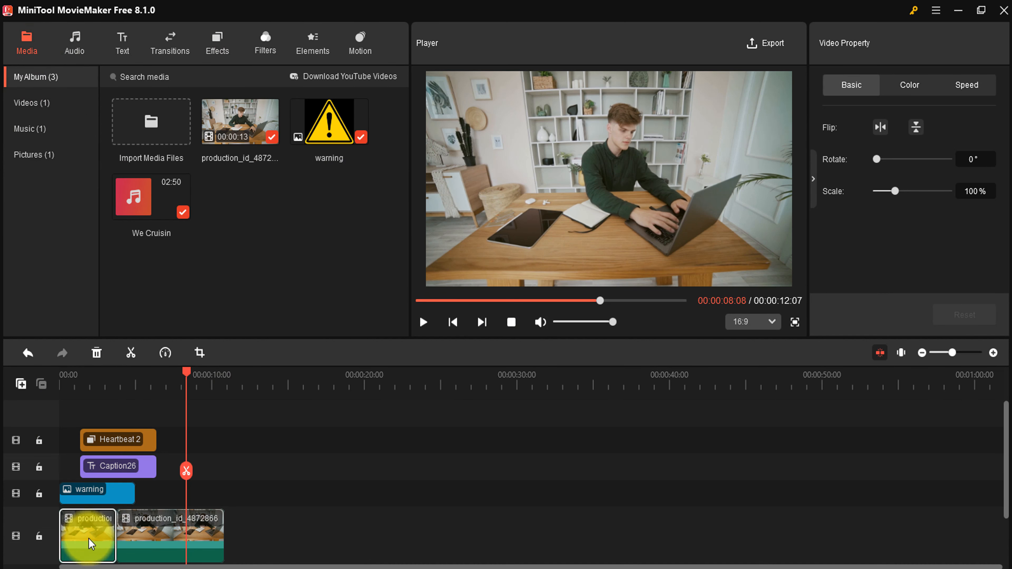
pyautogui.click(199, 353)
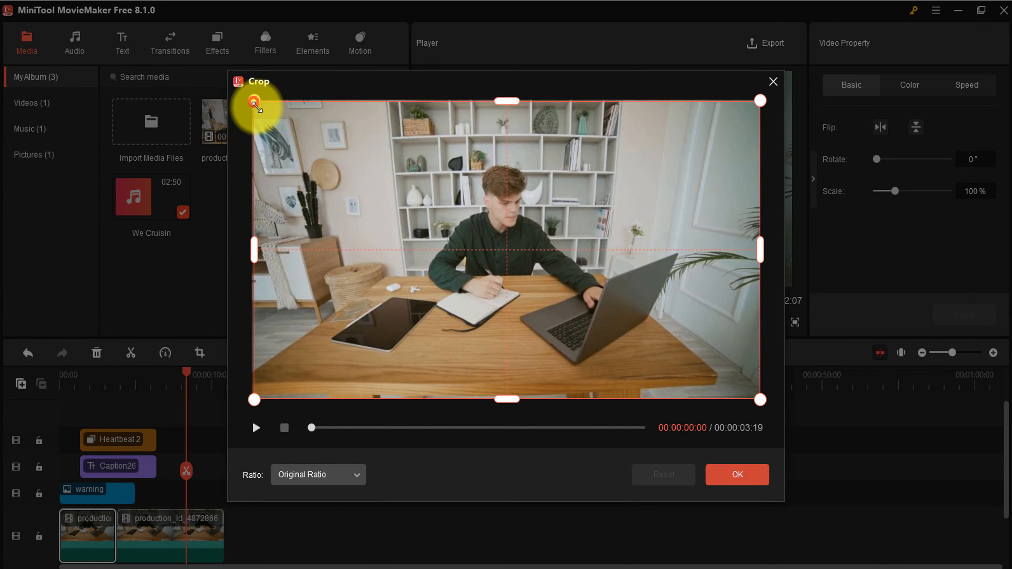
pyautogui.moveTo(255, 104)
pyautogui.mouseDown()
pyautogui.moveTo(410, 196)
pyautogui.moveTo(246, 106)
pyautogui.mouseUp()
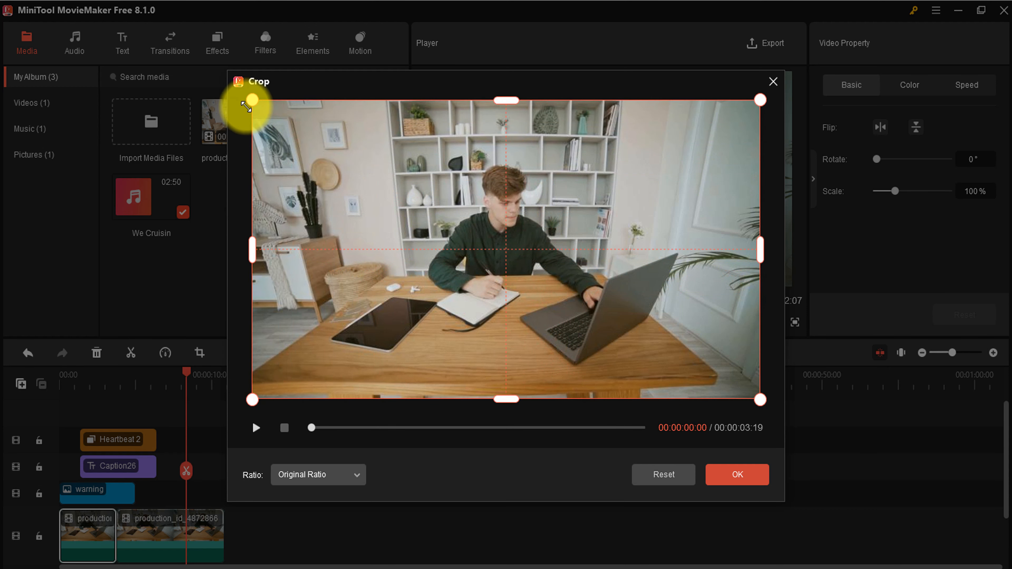
pyautogui.click(749, 471)
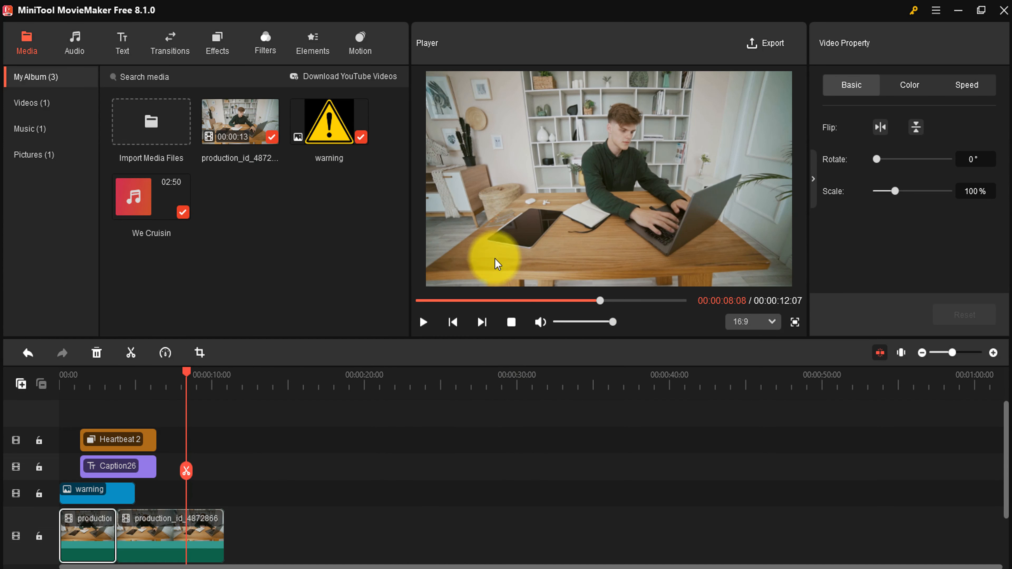
# Open the export settings for the movie and examine the available output formats, leaving MP4 selected.
pyautogui.click(762, 44)
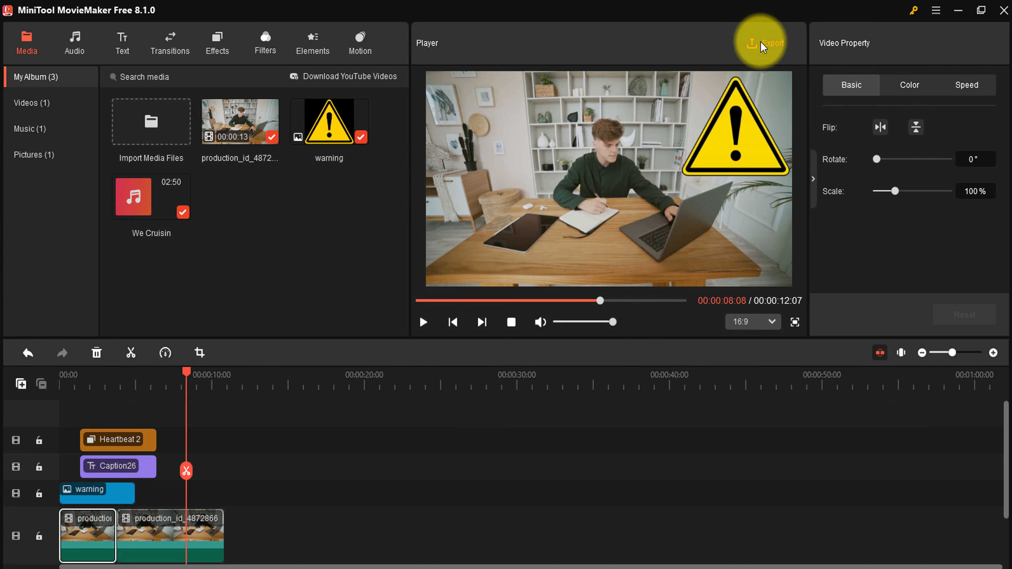
pyautogui.click(666, 264)
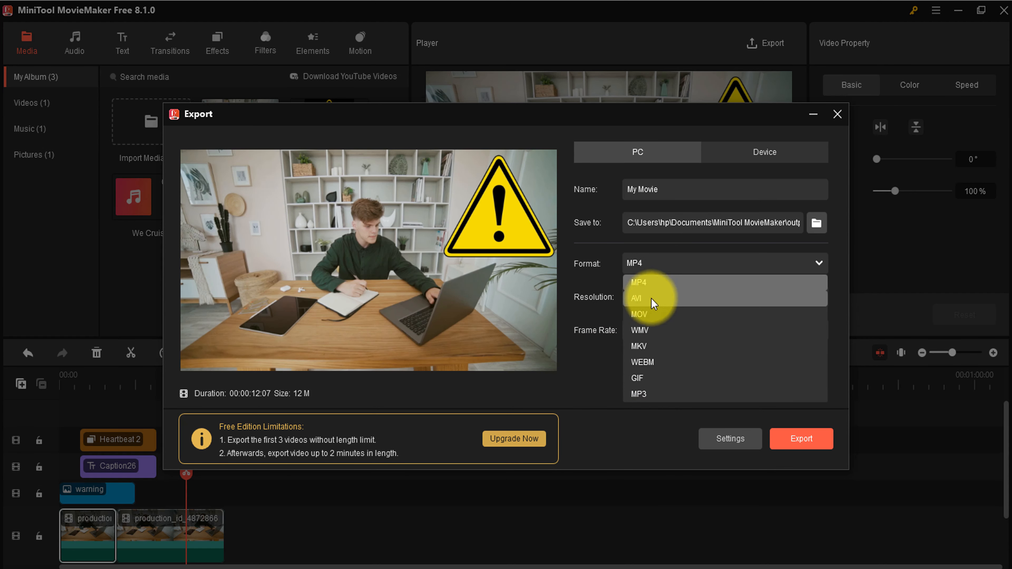
pyautogui.click(598, 355)
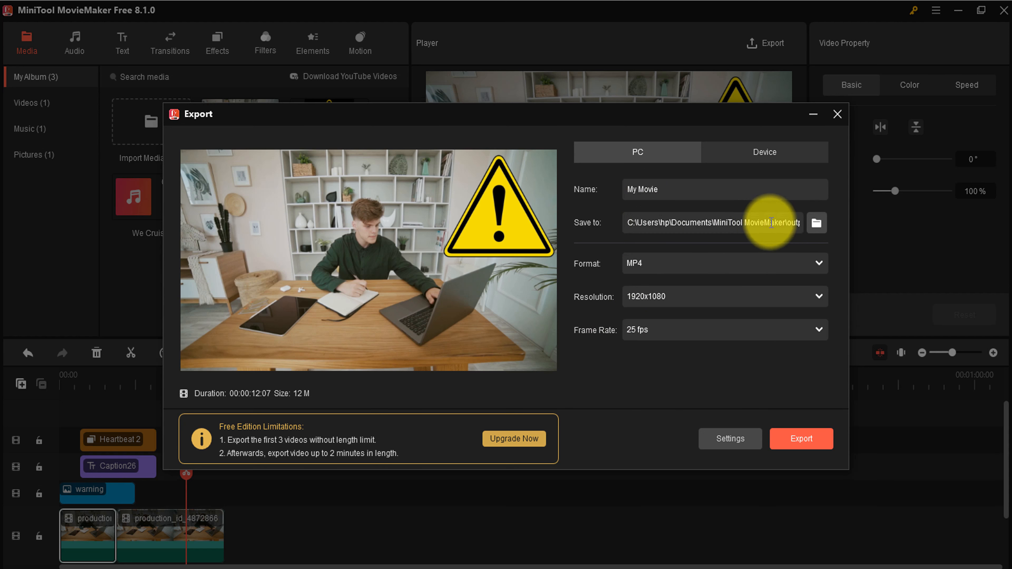
# Name the movie simo, keep the resolution at 1920x1080, and export it as an MP4.
pyautogui.click(688, 190)
pyautogui.write('simo')
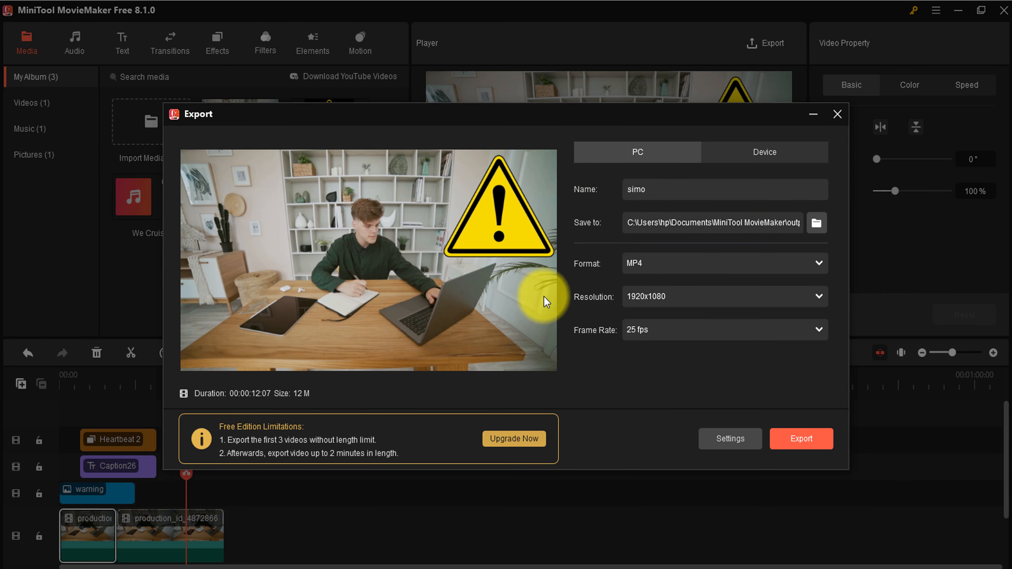
pyautogui.click(702, 296)
pyautogui.click(589, 362)
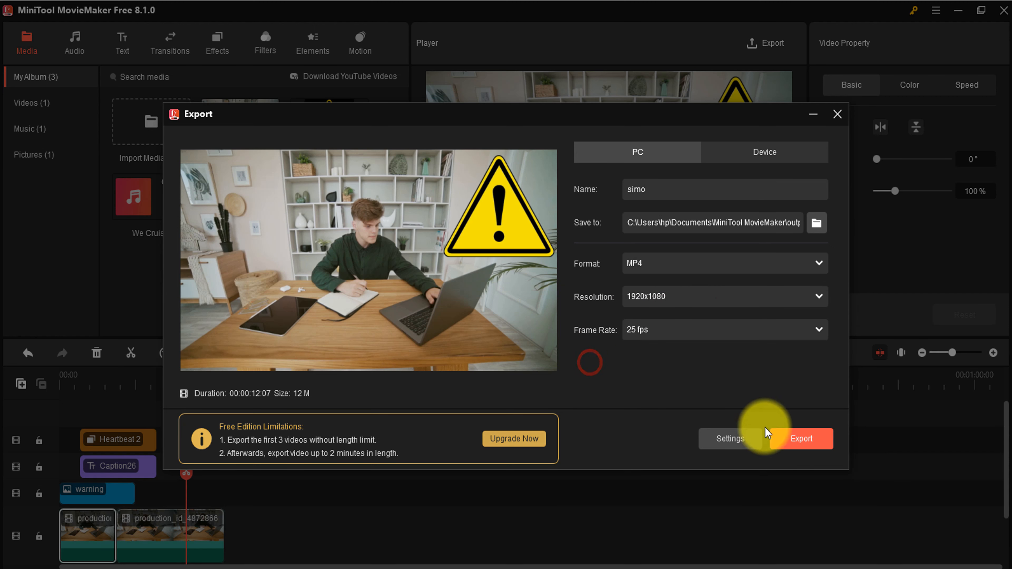
pyautogui.click(798, 448)
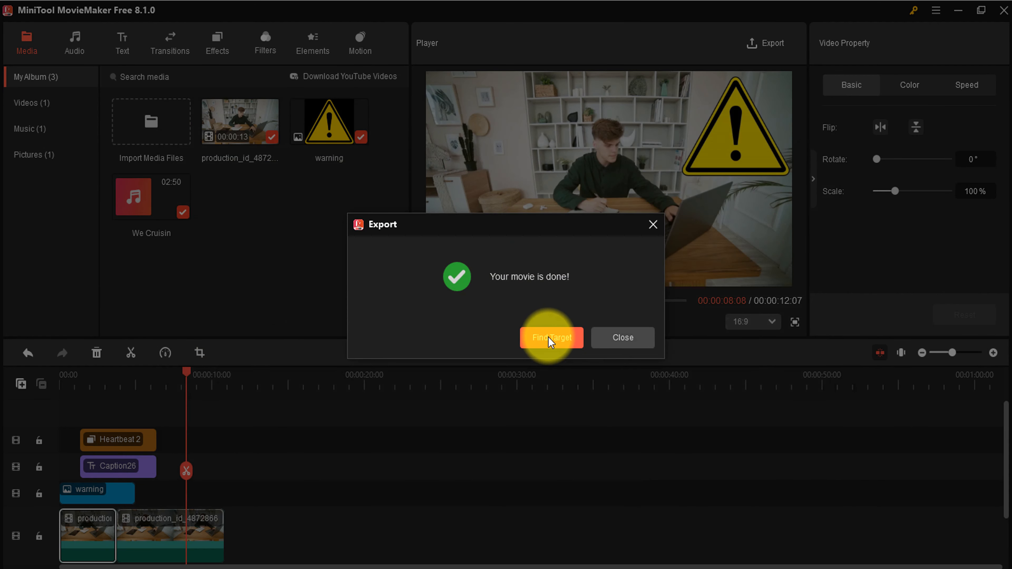
# Show the exported movie in its output folder and open My Movie.mp4 with VLC media player.
pyautogui.click(548, 337)
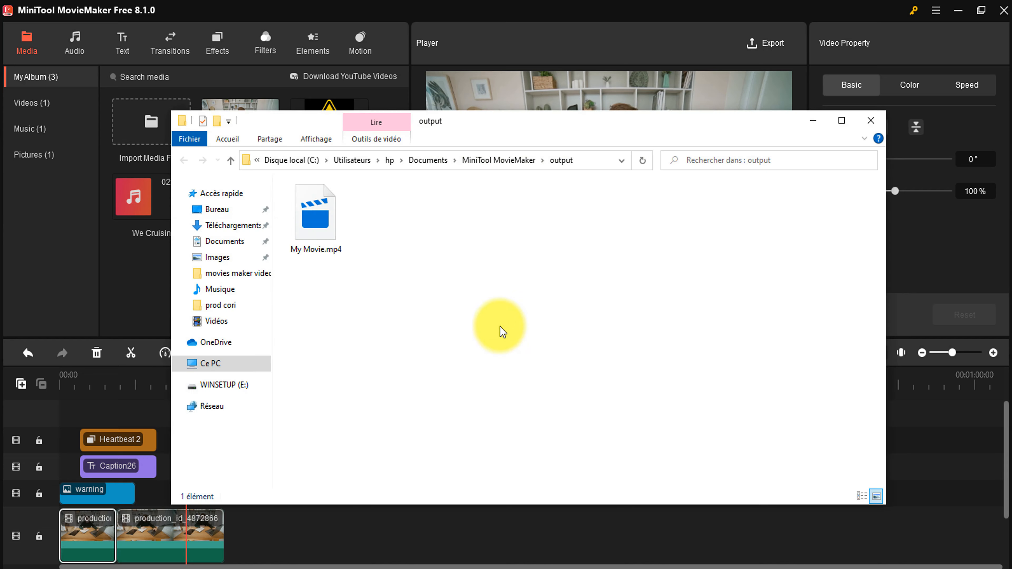
pyautogui.rightClick(327, 234)
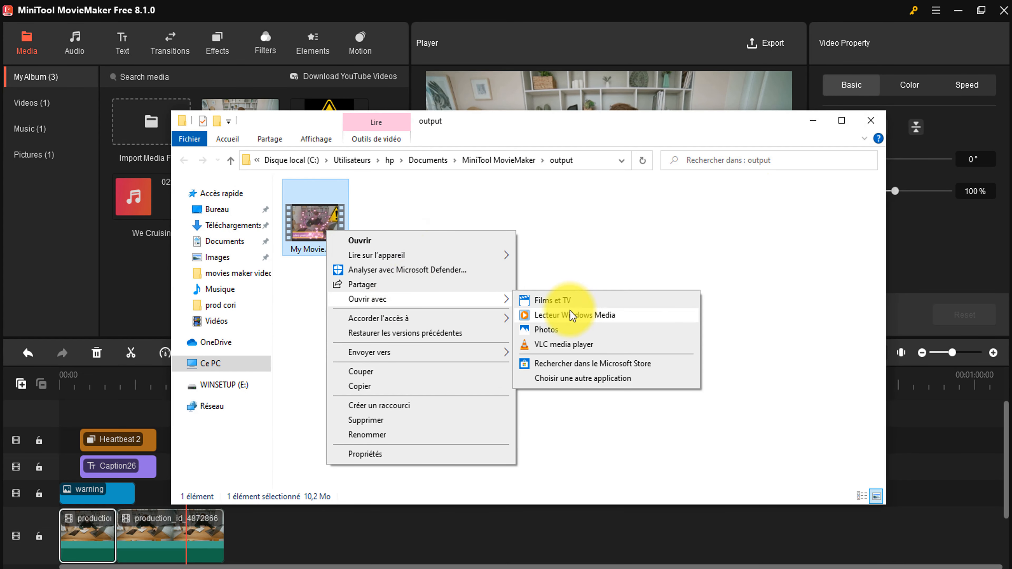
pyautogui.click(542, 344)
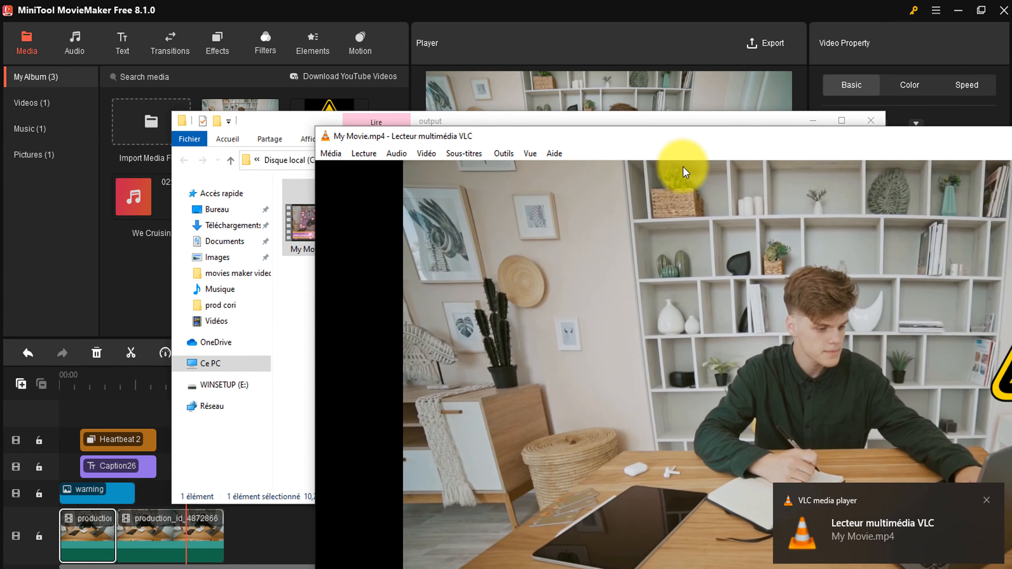
# Reposition the VLC window to fit the whole picture on screen, dismiss its notification, and replay the movie from the beginning.
pyautogui.moveTo(680, 147); pyautogui.dragTo(455, 77)
pyautogui.moveTo(662, 130); pyautogui.dragTo(359, 45)
pyautogui.click(986, 499)
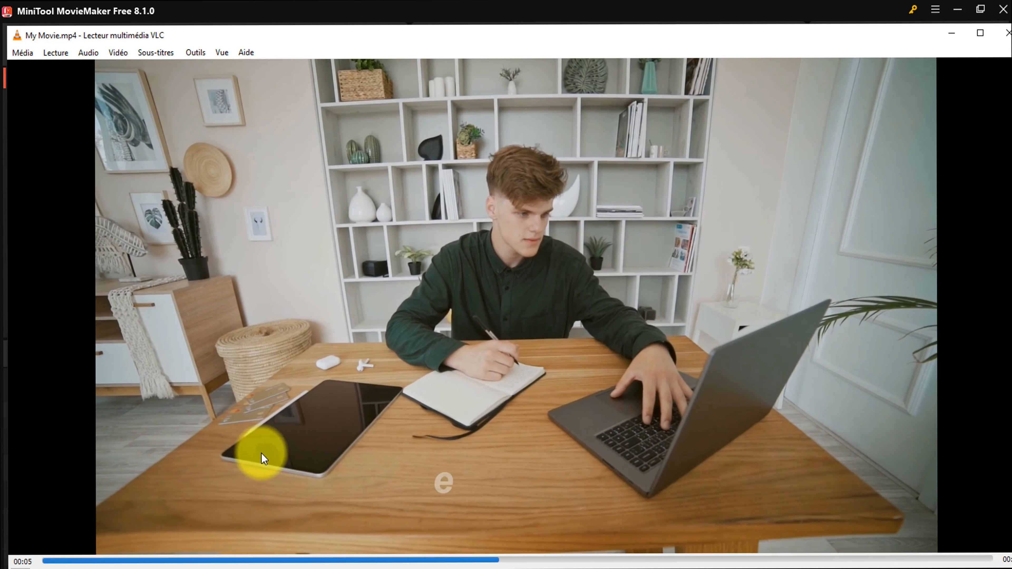
pyautogui.click(45, 560)
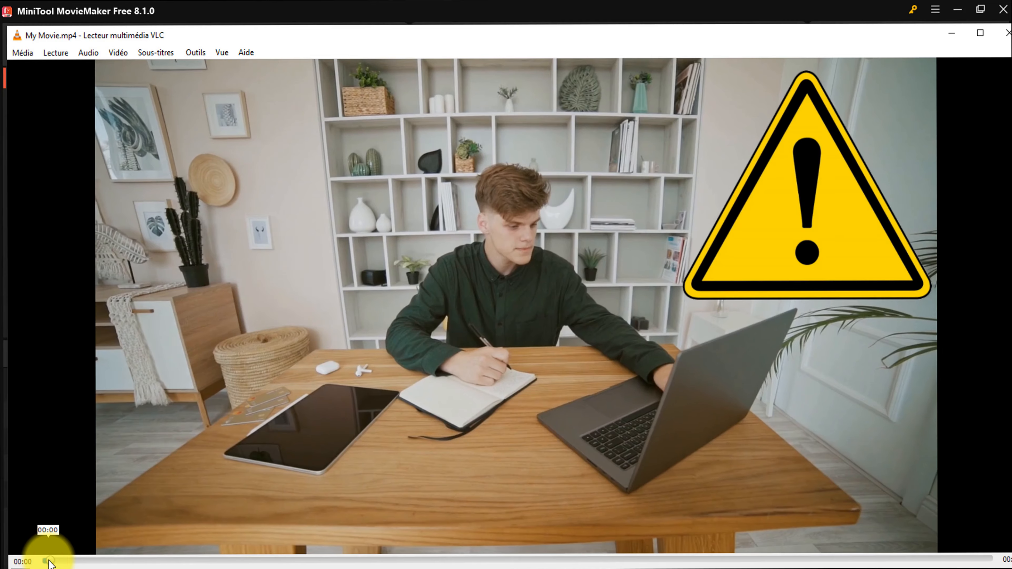